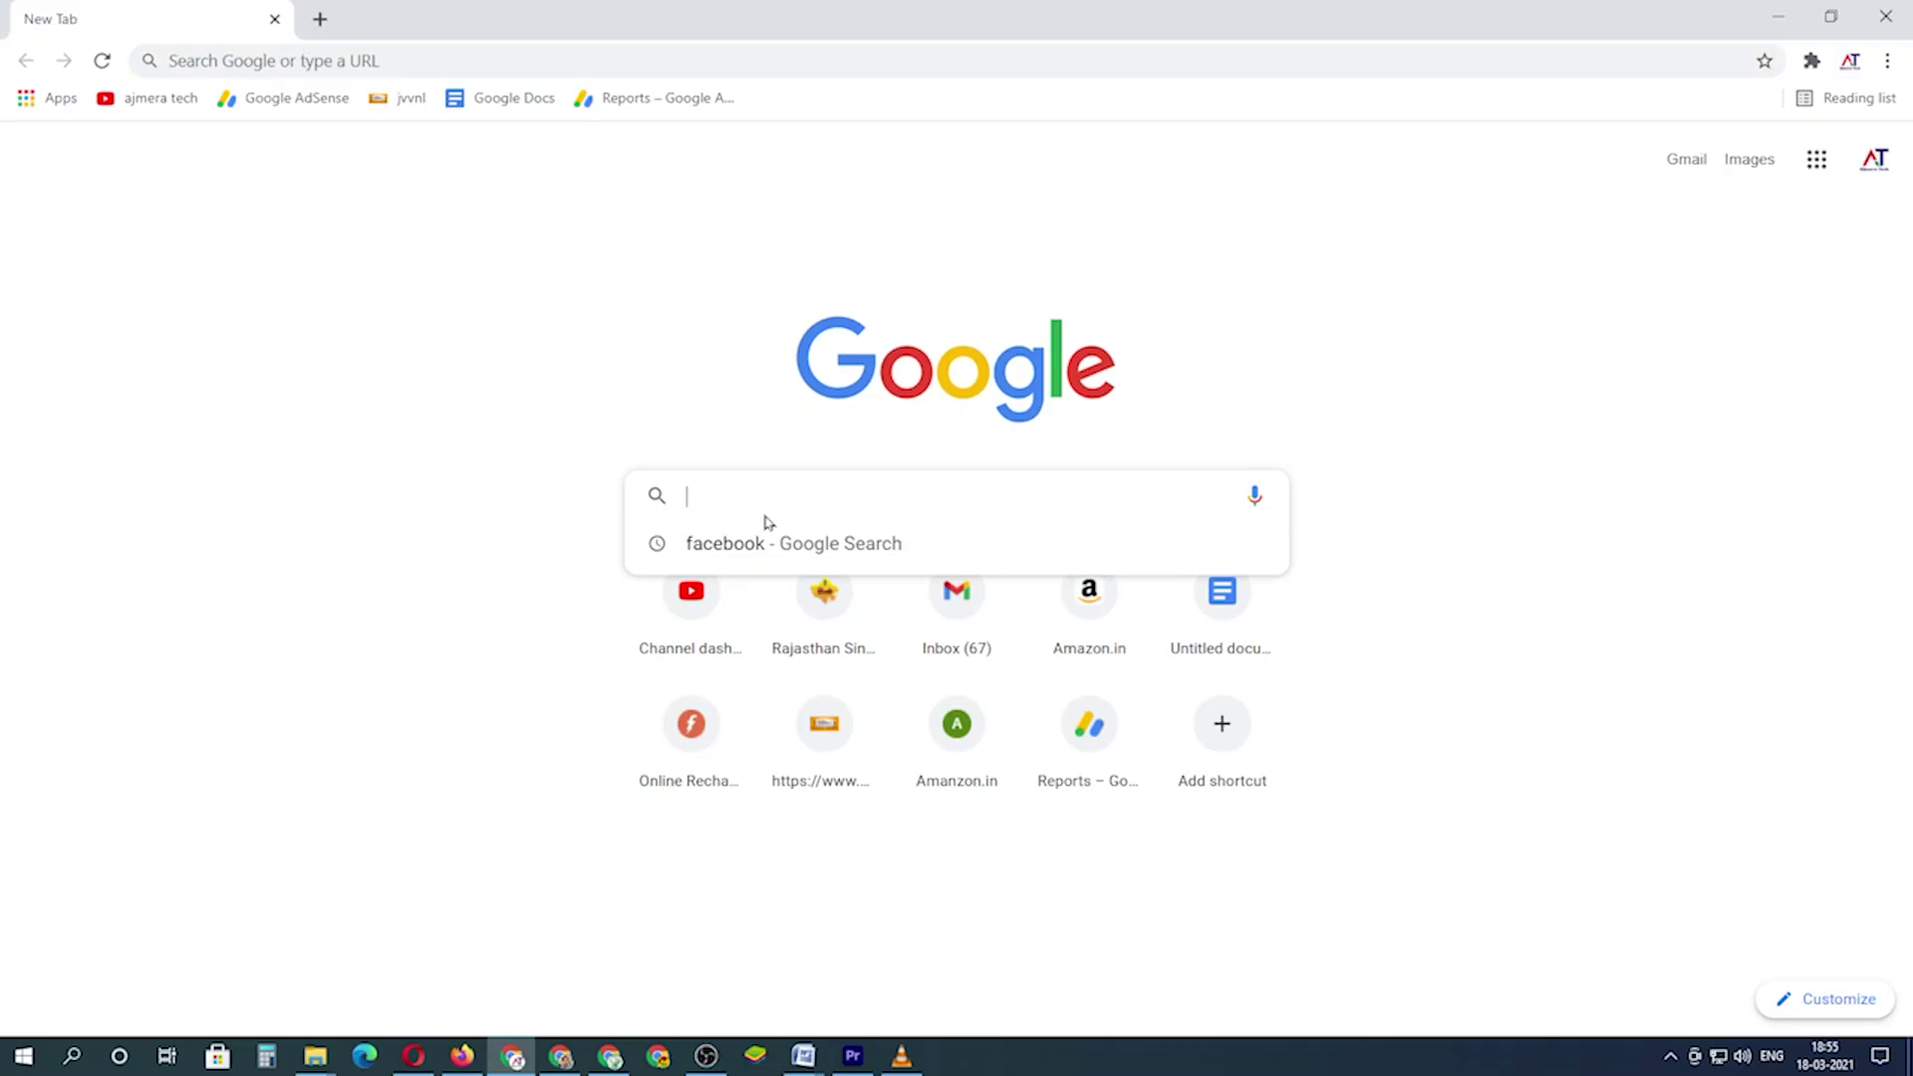
- Search 'tenda ip address', then load the router login page at 192.168.0.1 in a new tab
type("tenda i")
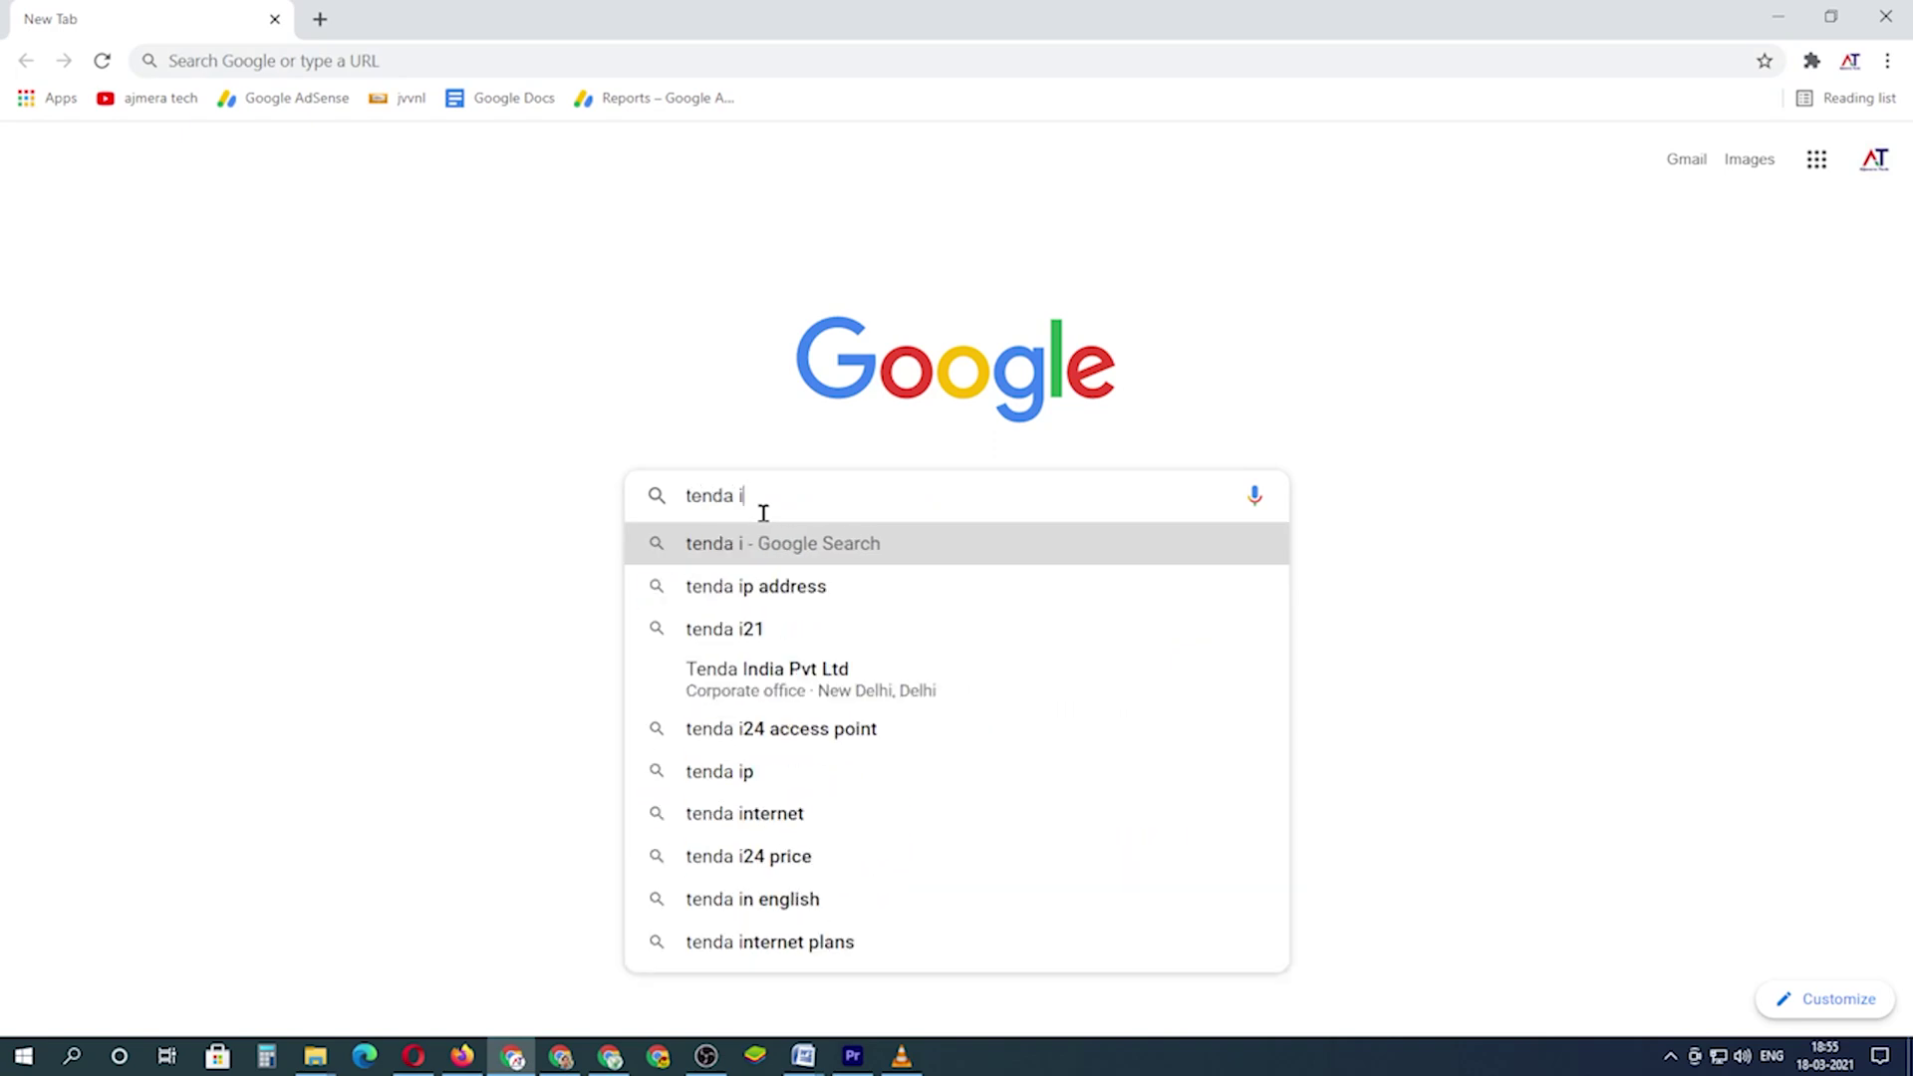
type("p address")
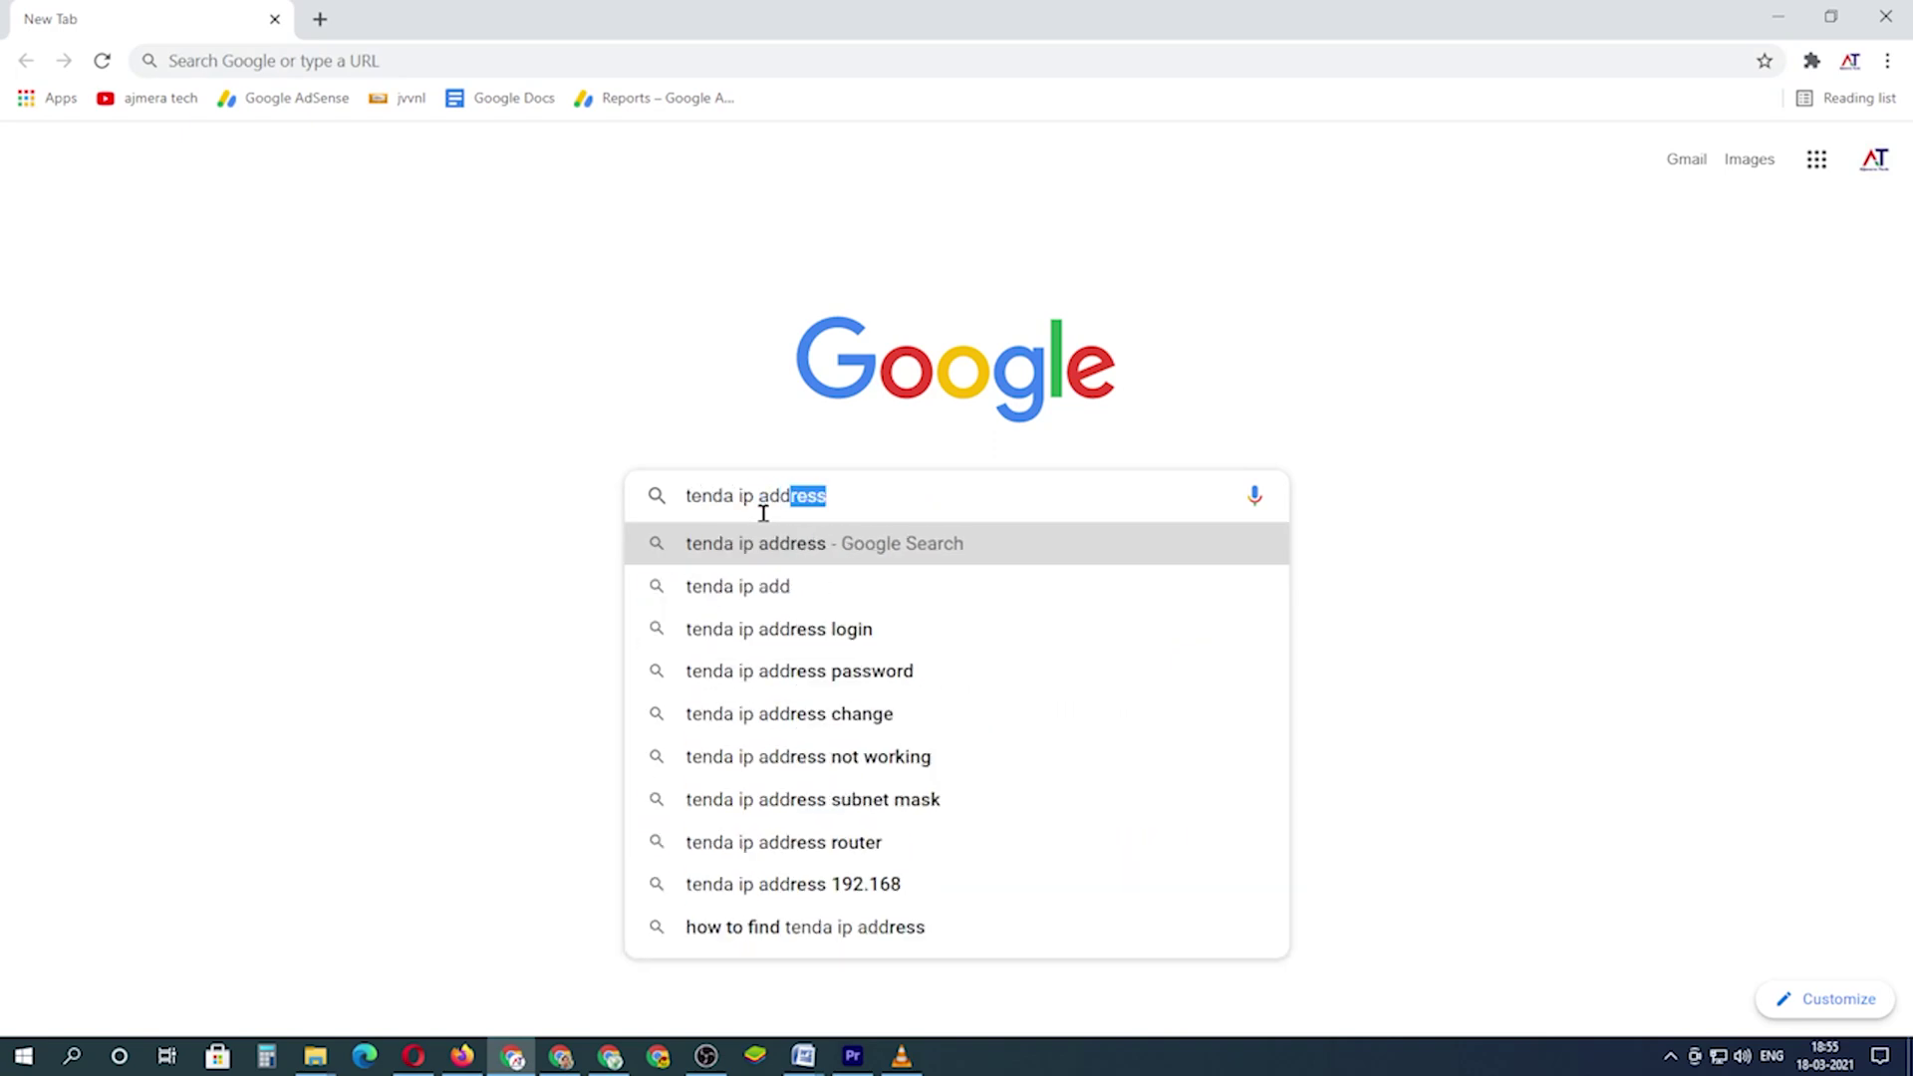
key("Return")
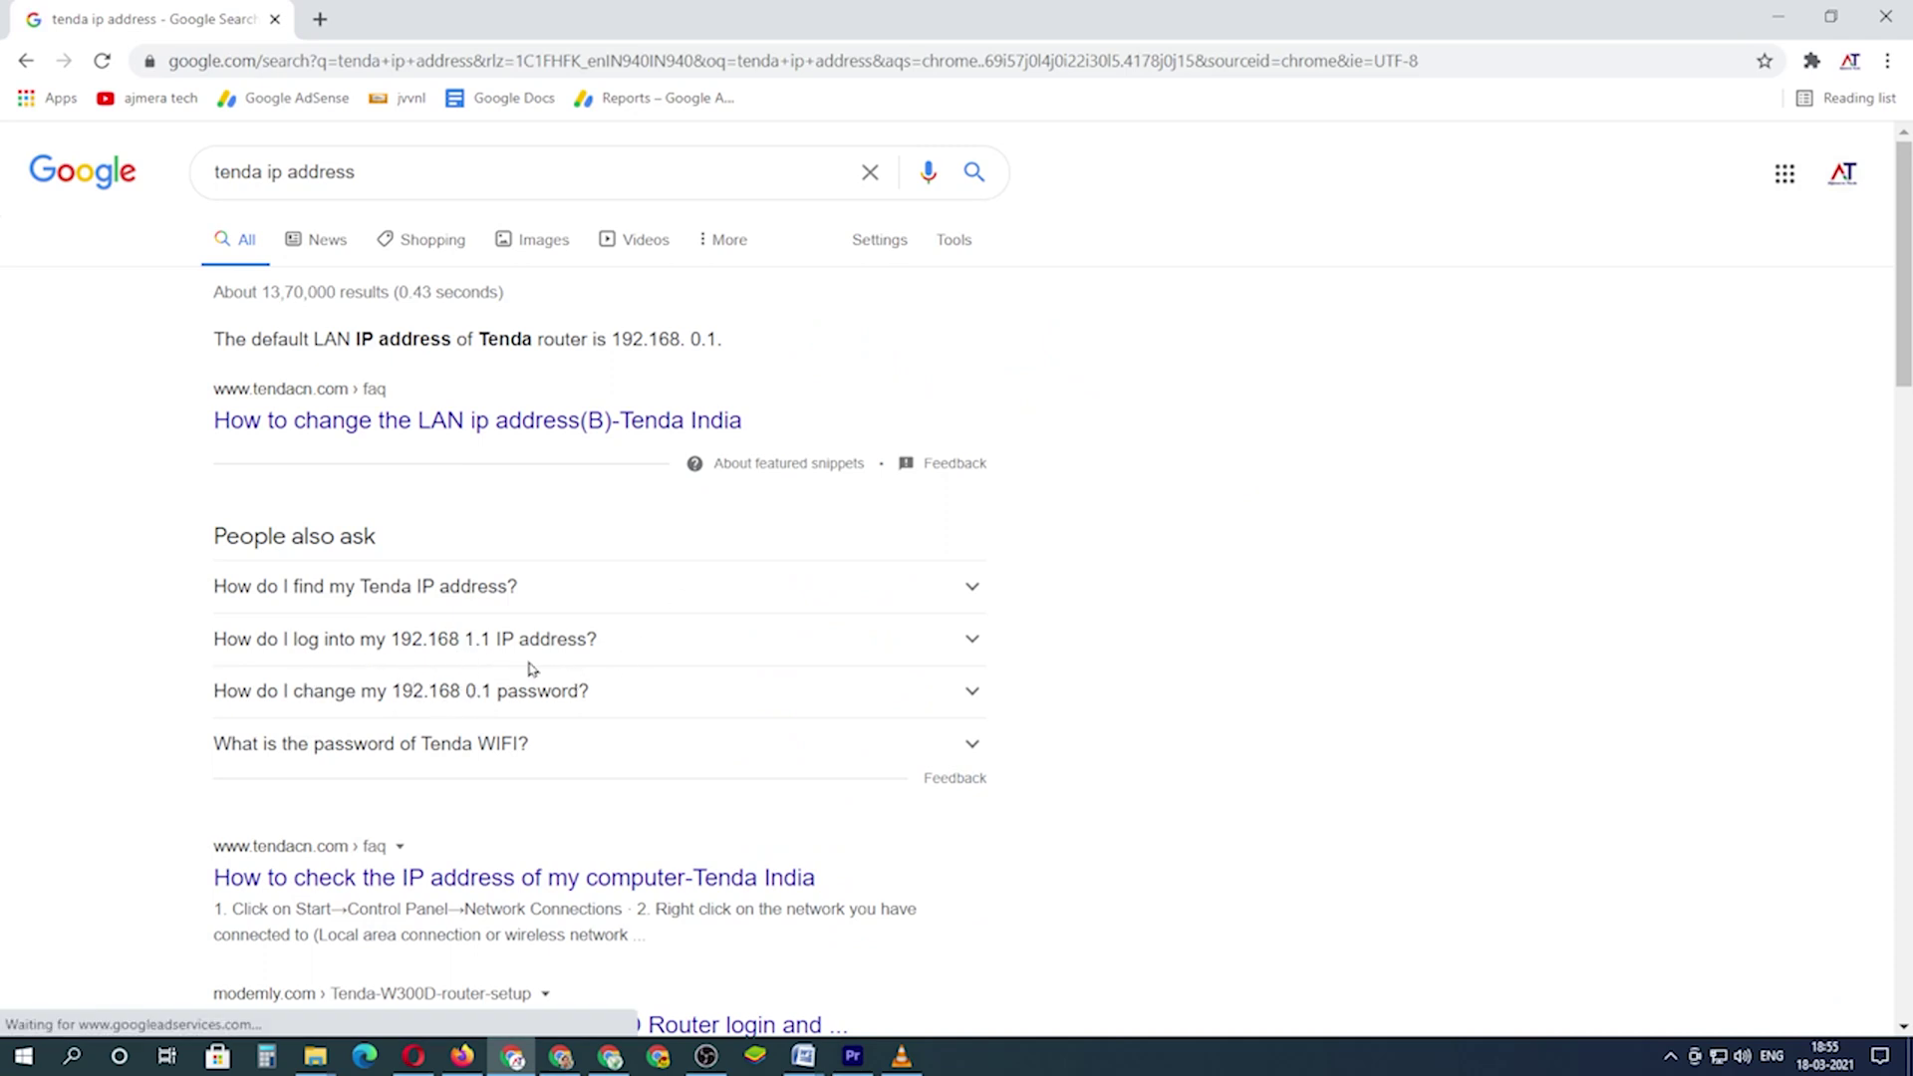
left_click(320, 20)
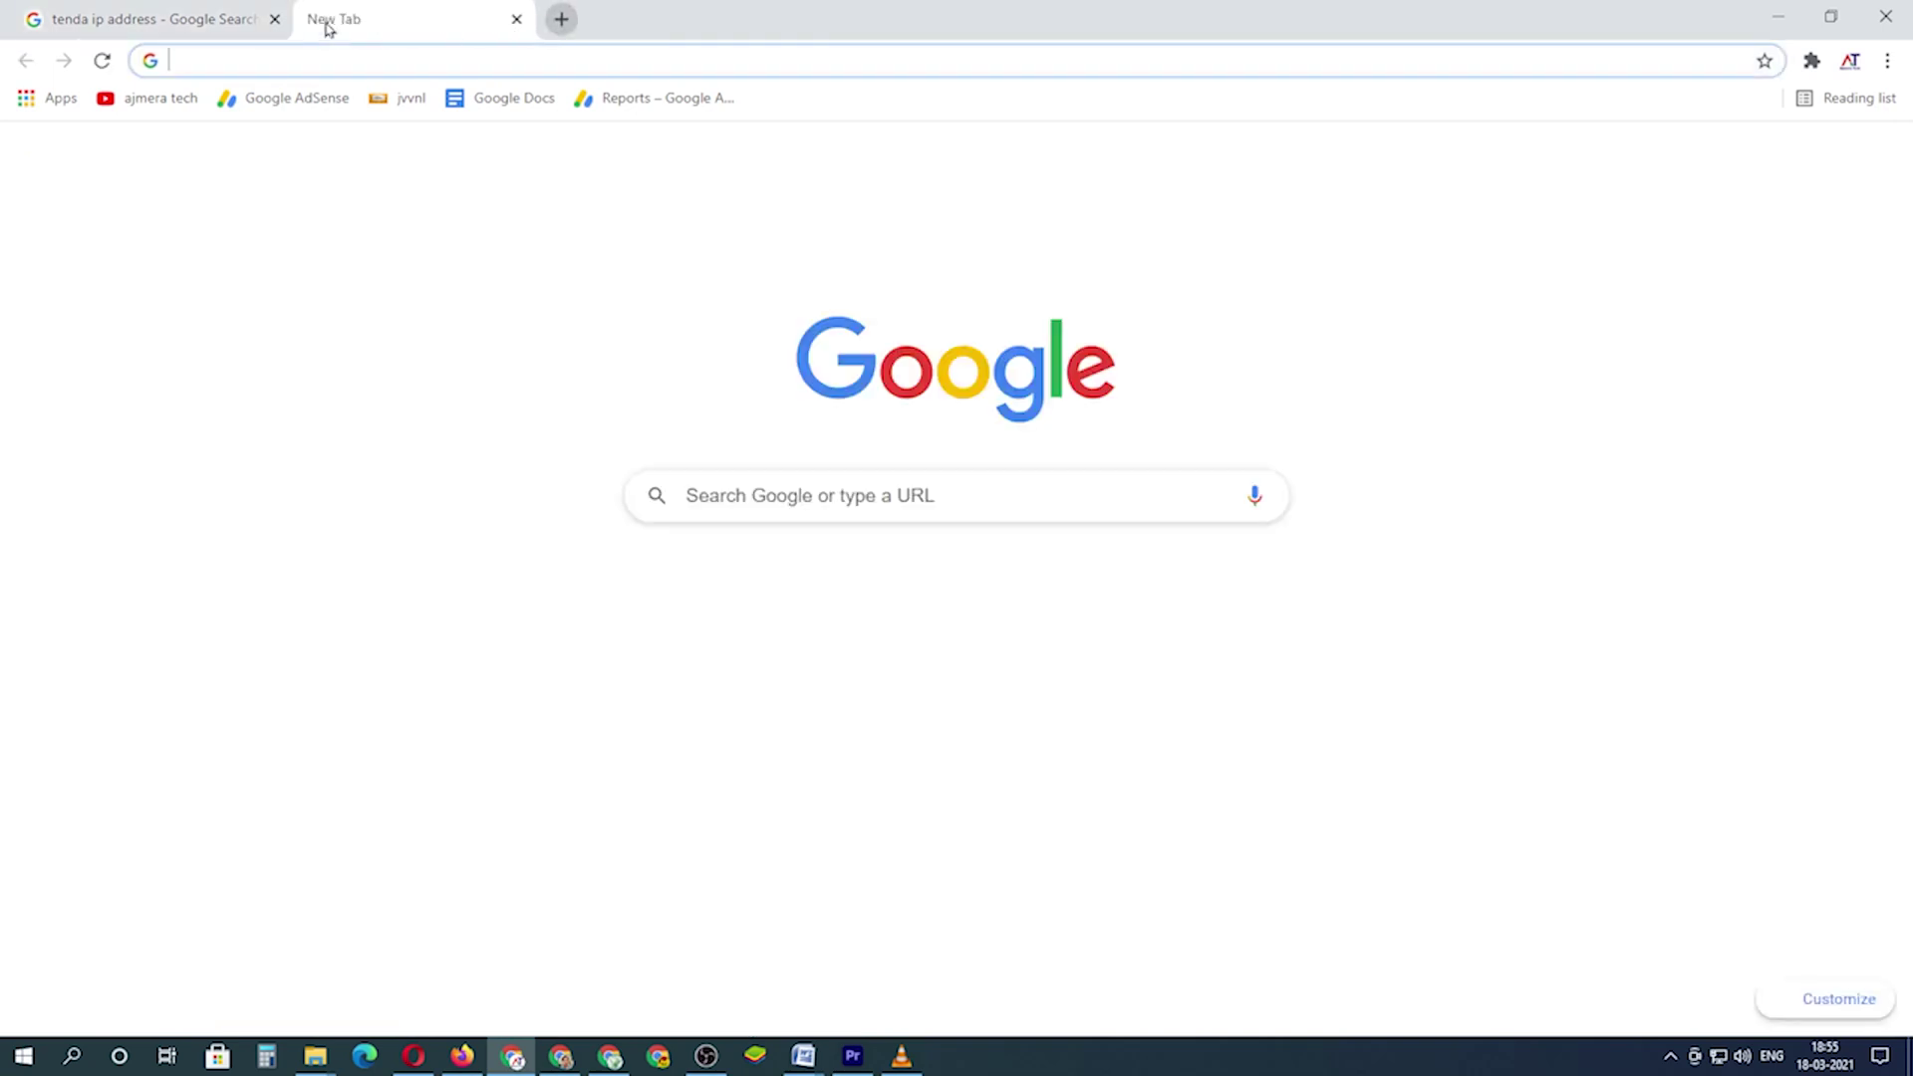
type("192")
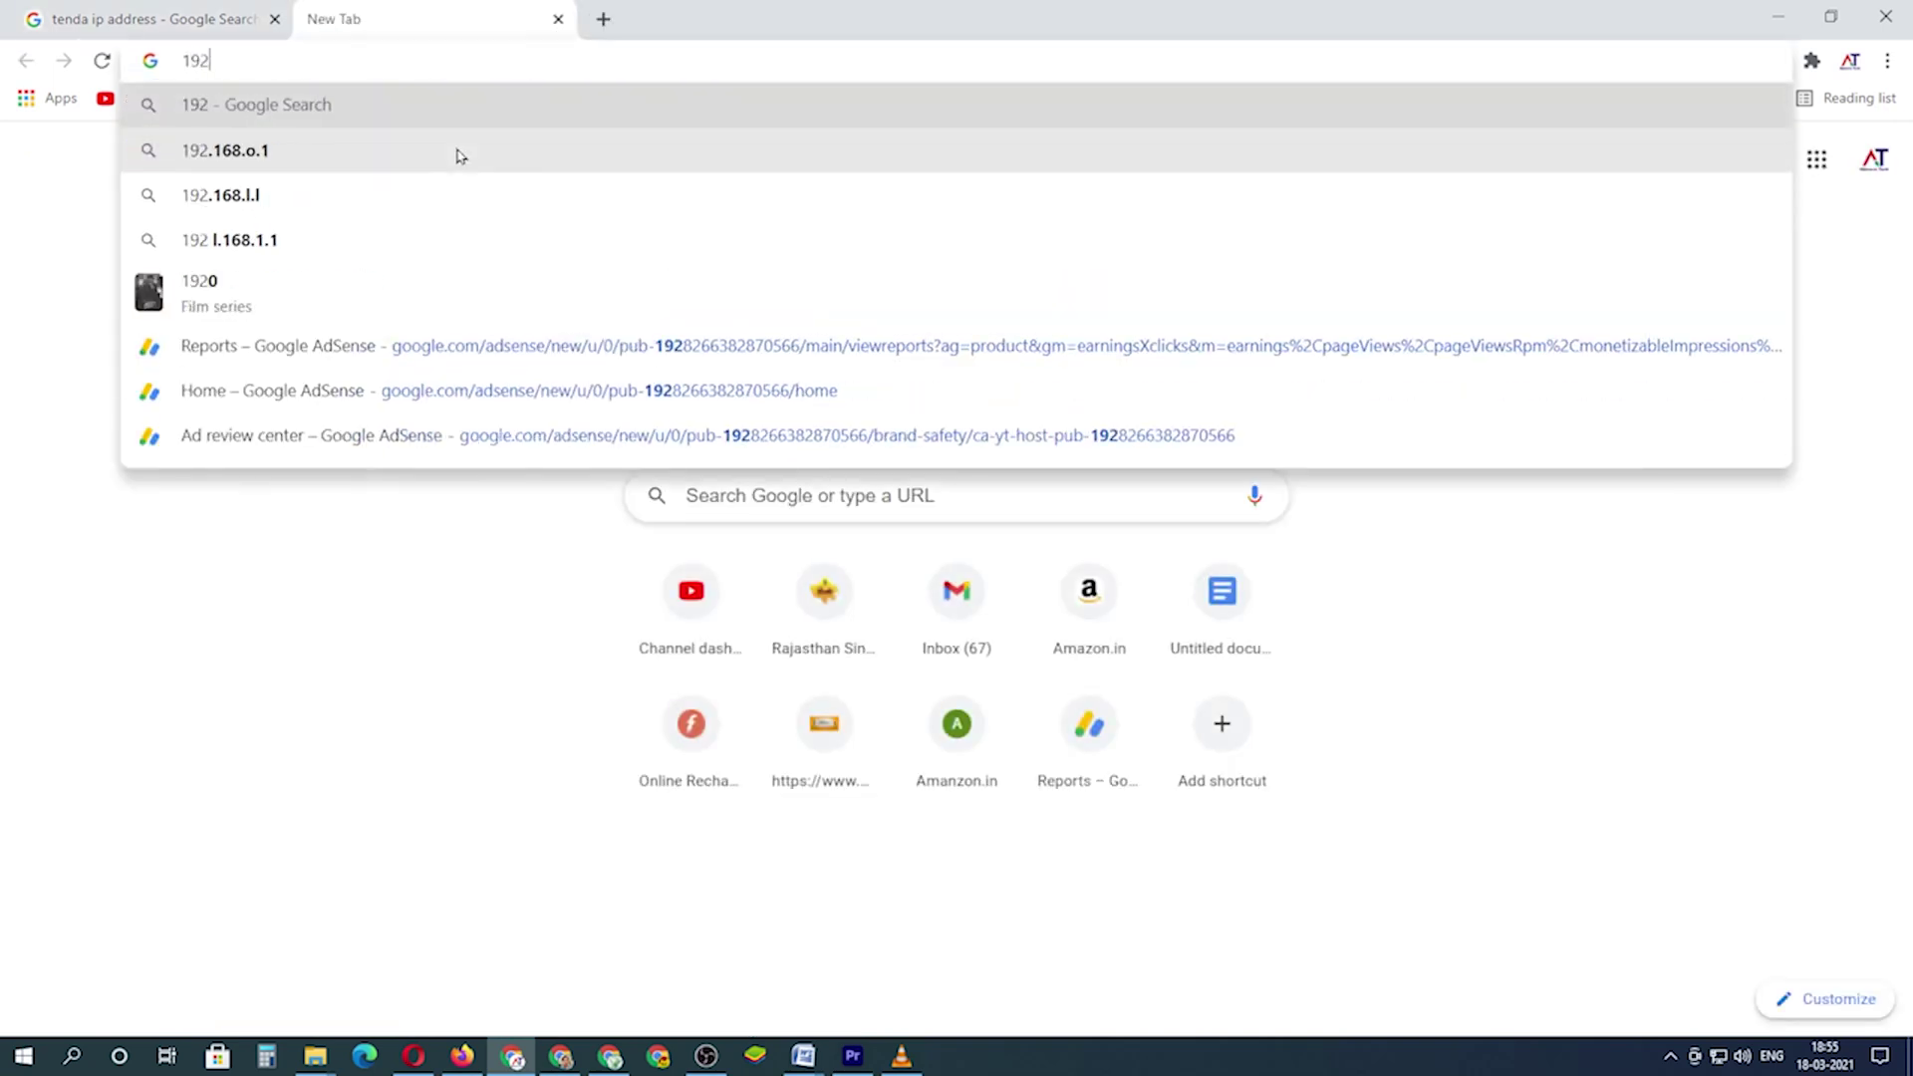
type(".")
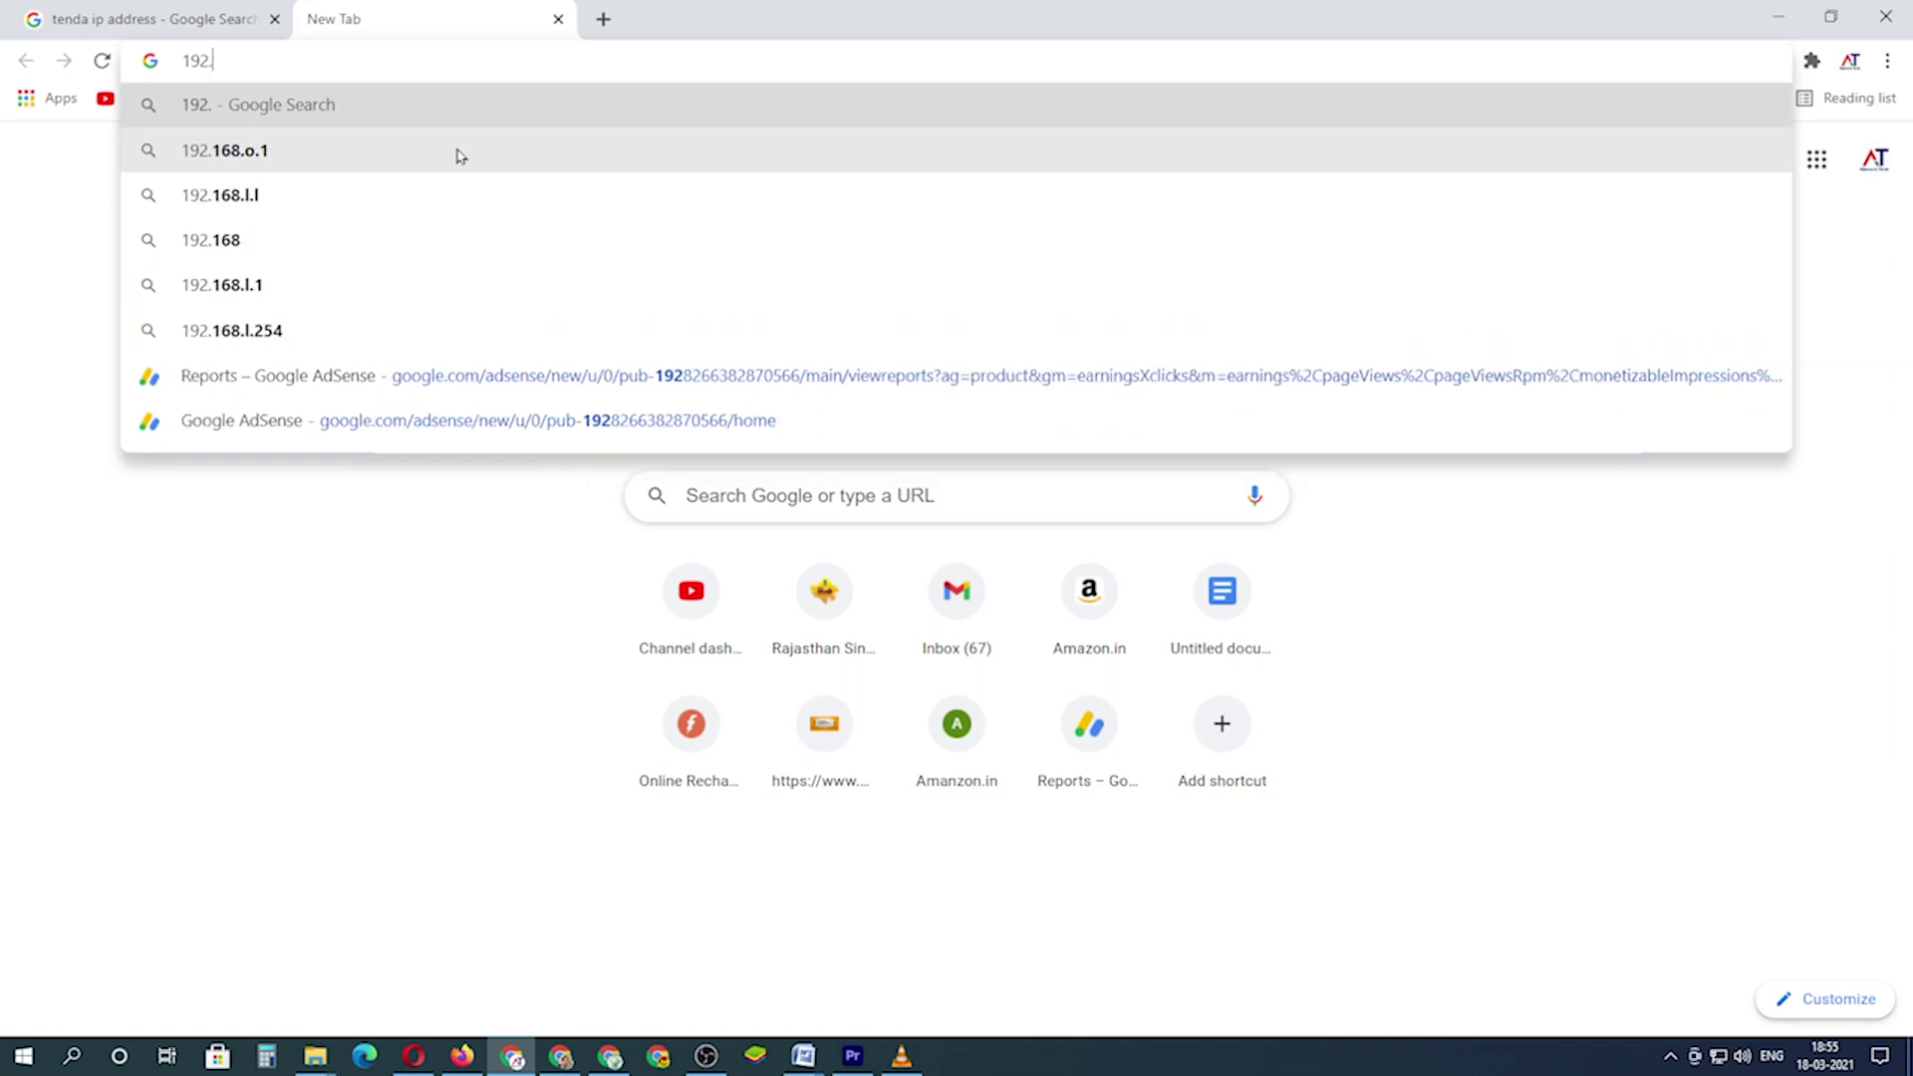
type("168.0.1")
key("Return")
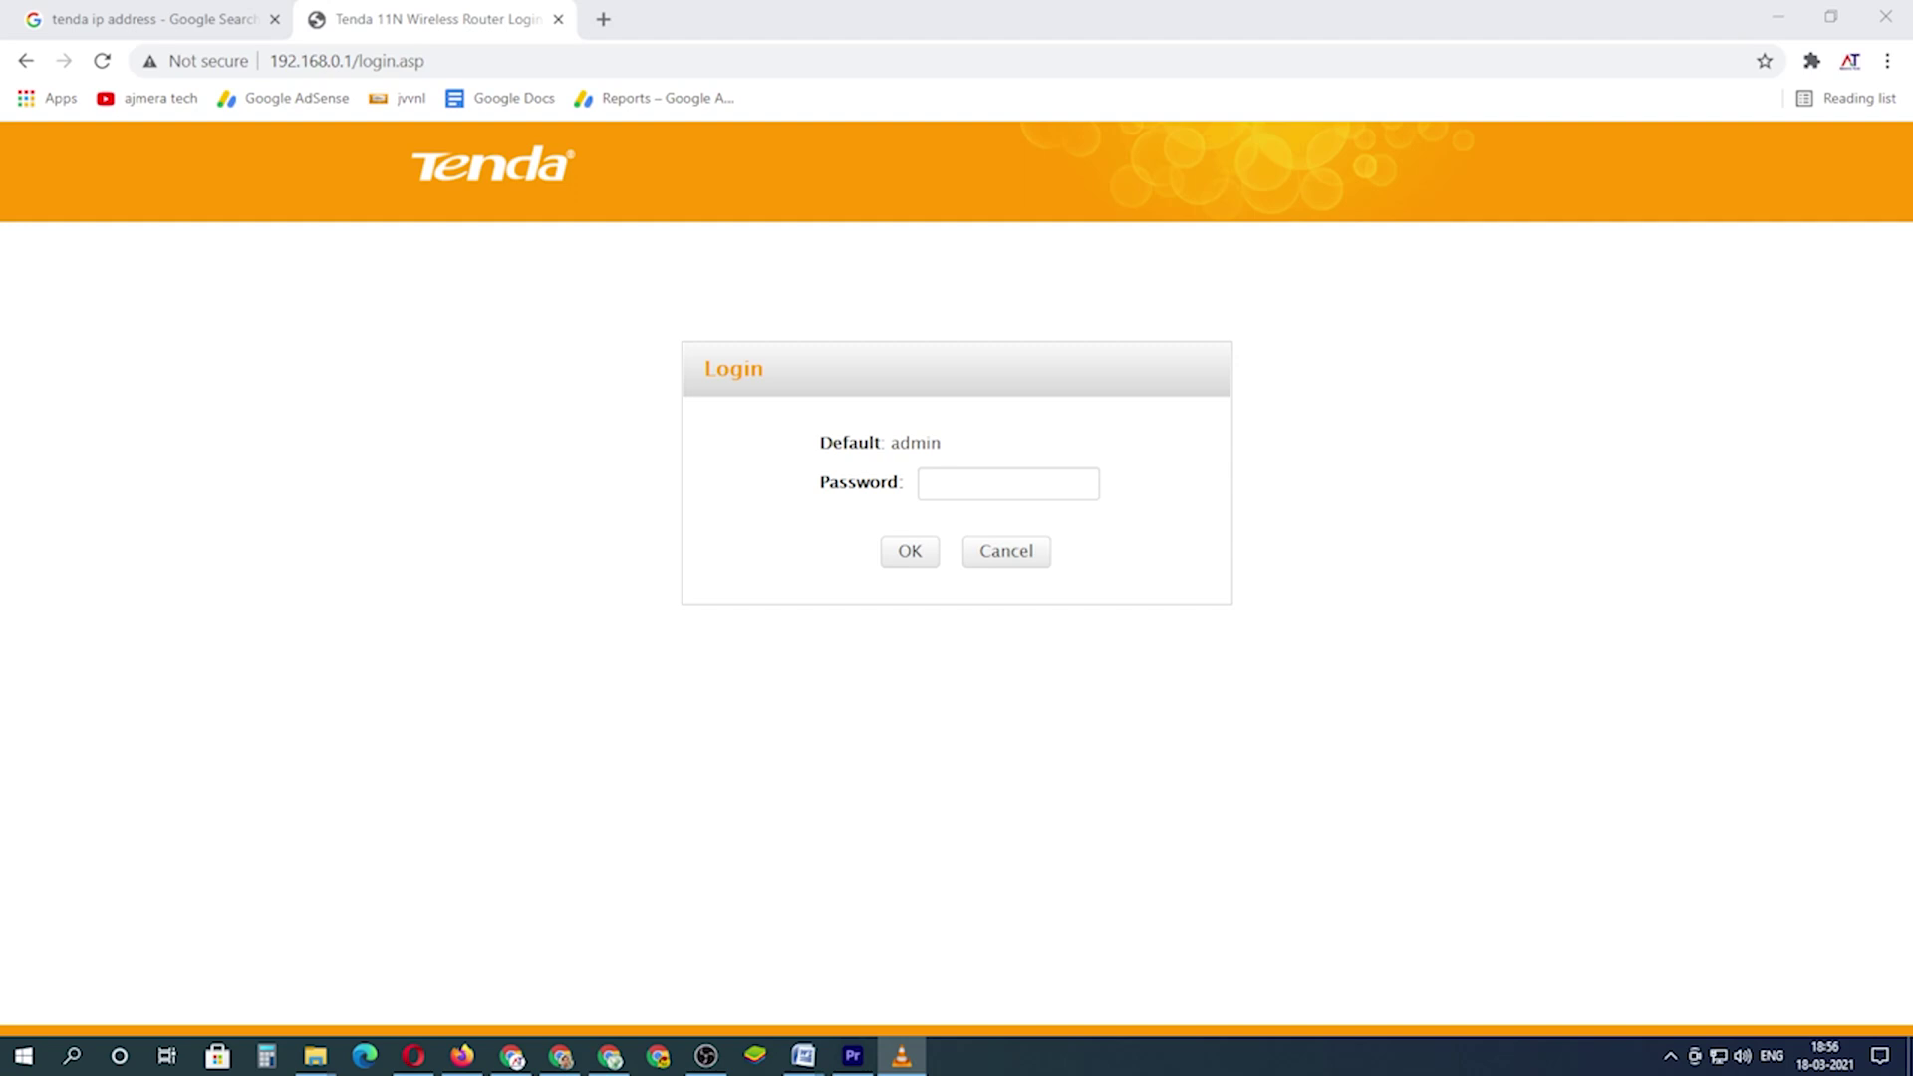
- Log into the router admin with the default administrator password
left_click(970, 488)
type("admin")
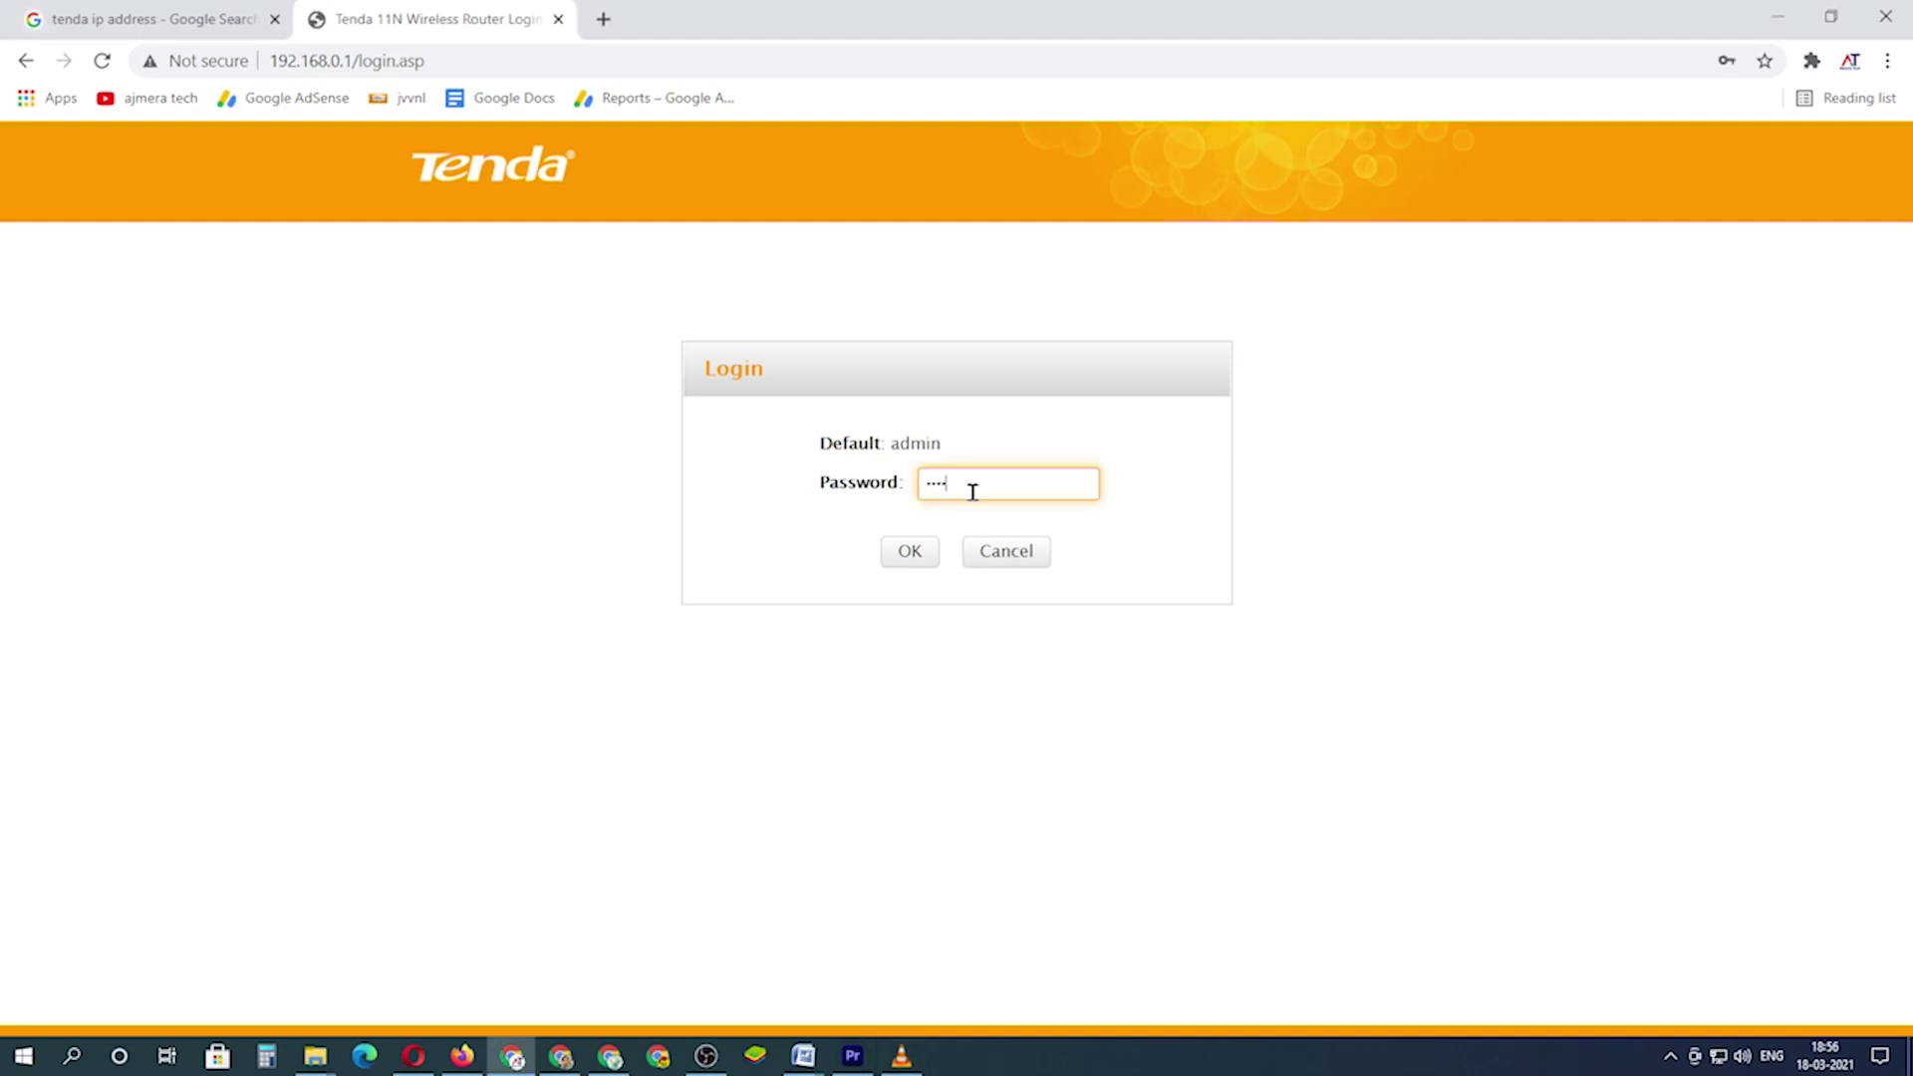
left_click(910, 551)
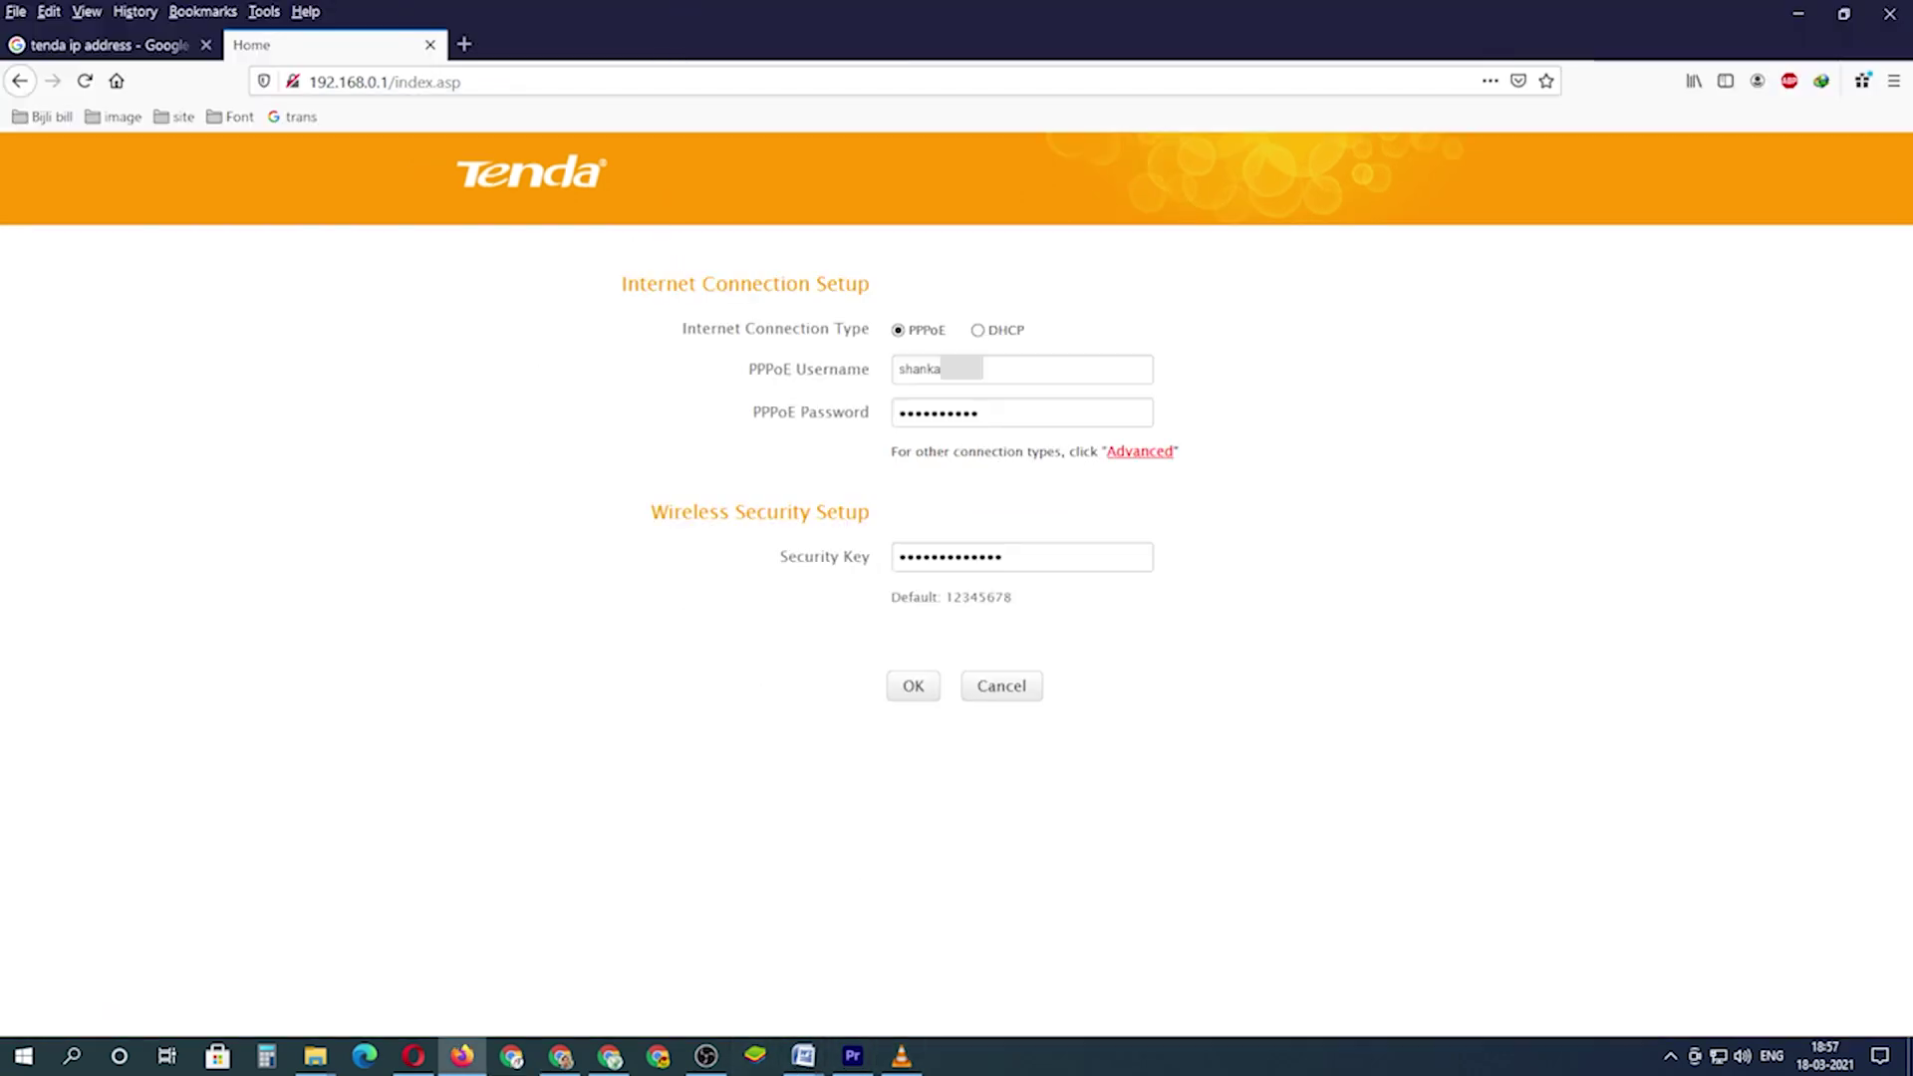
- Accept the quick setup page and decline saving the login in the browser
left_click(900, 1054)
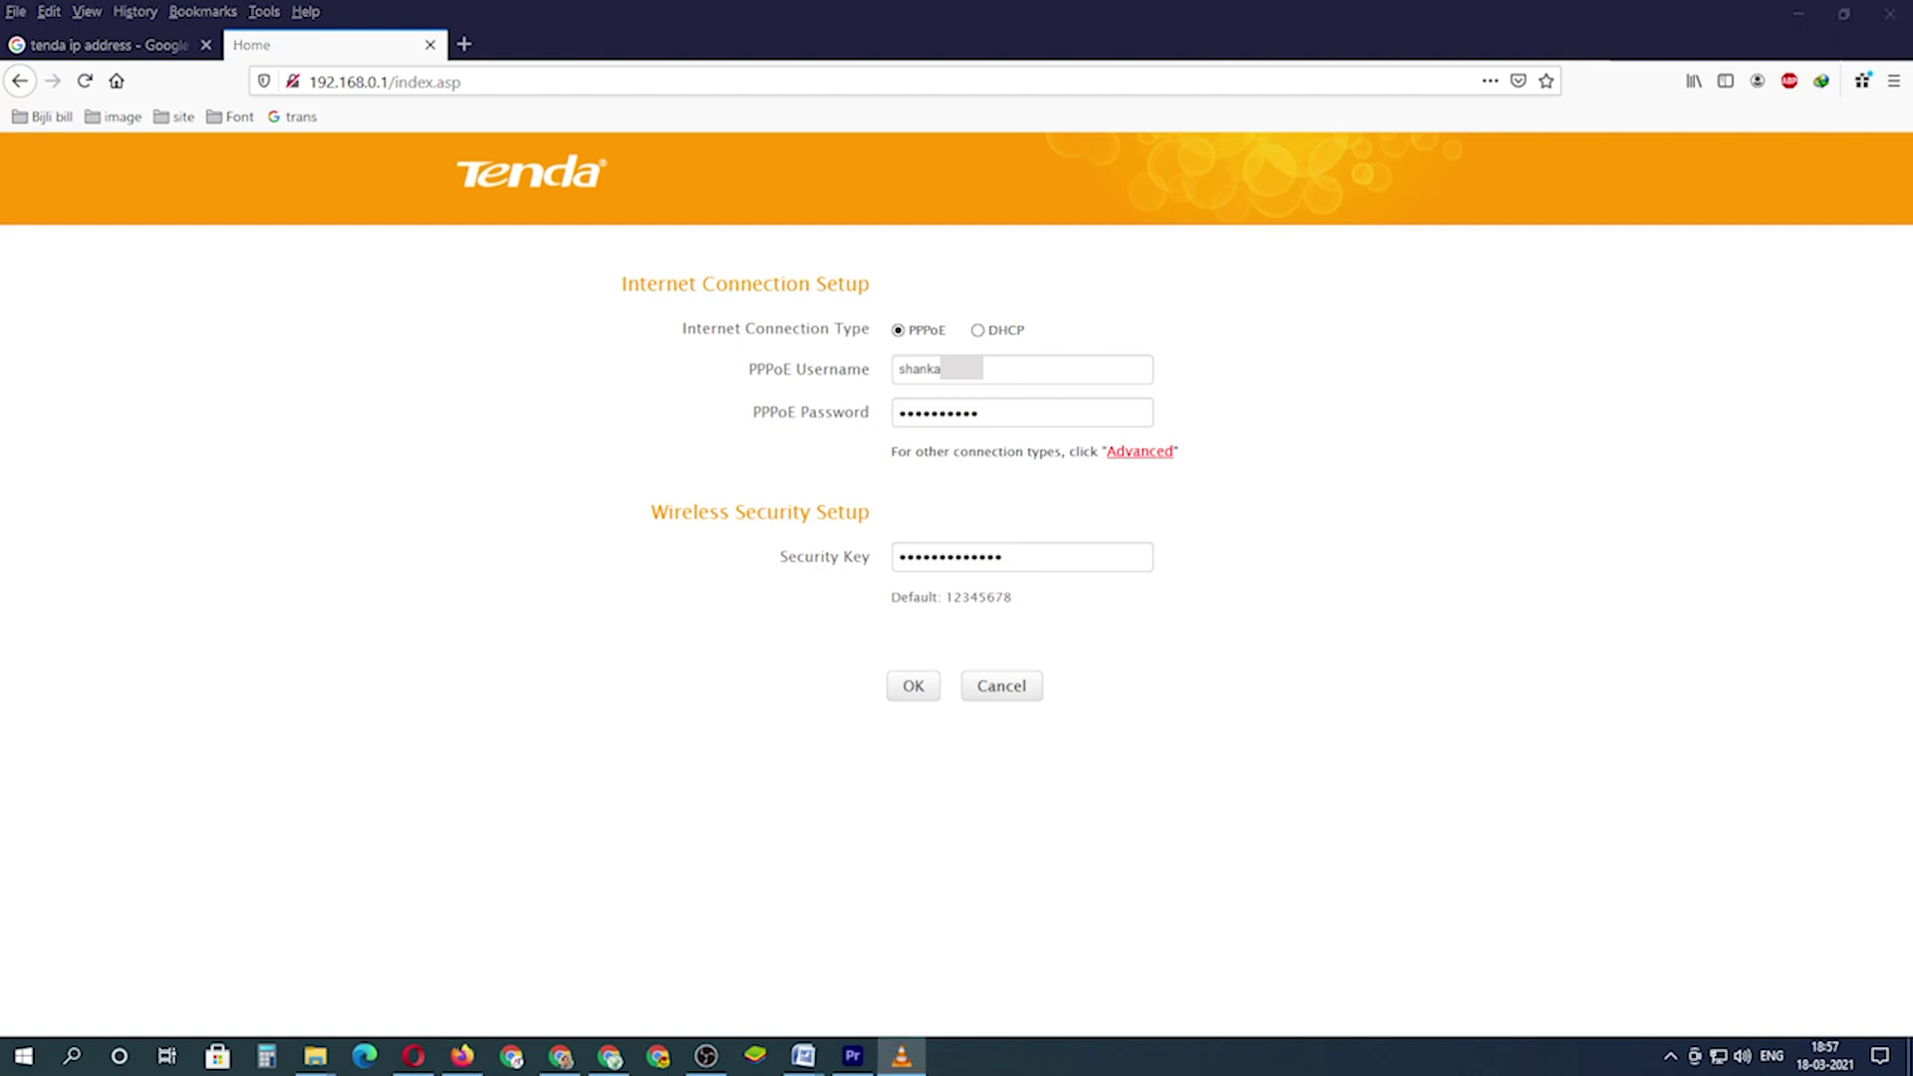
left_click(910, 687)
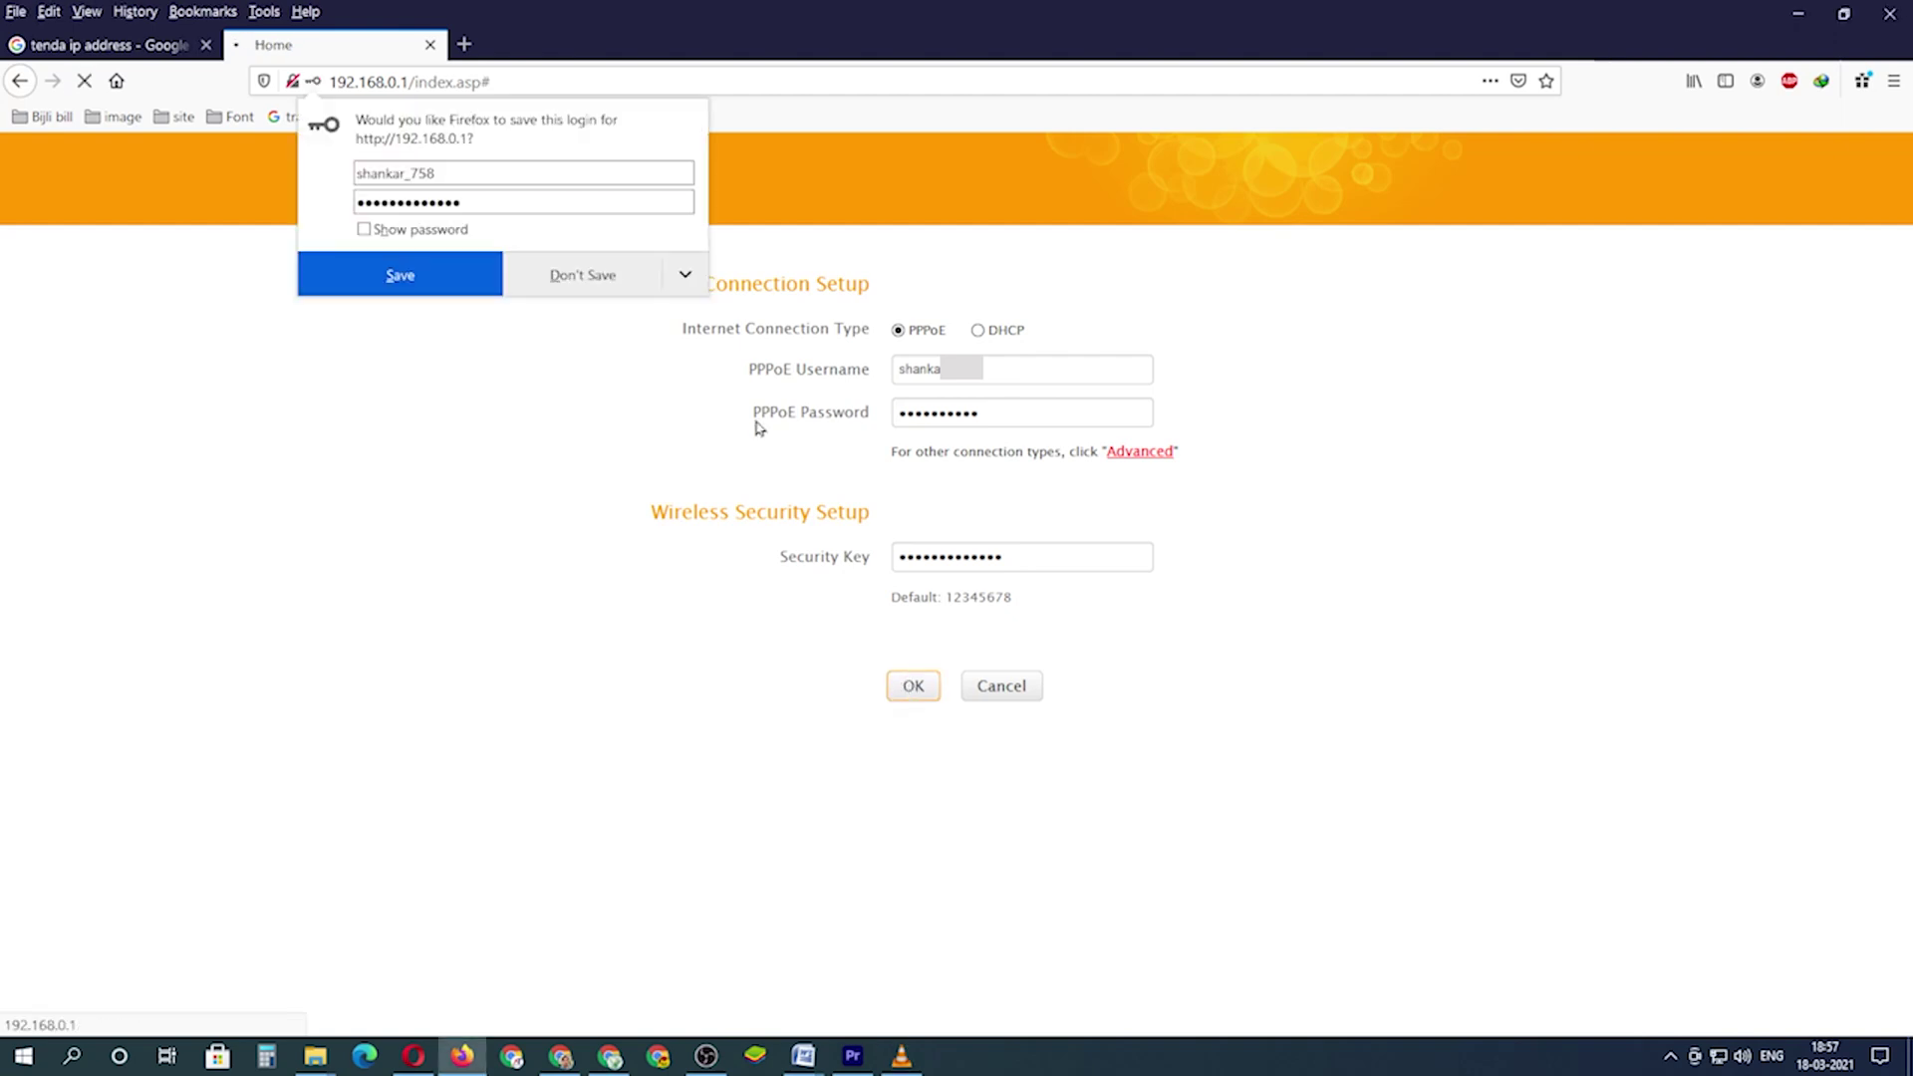
left_click(547, 275)
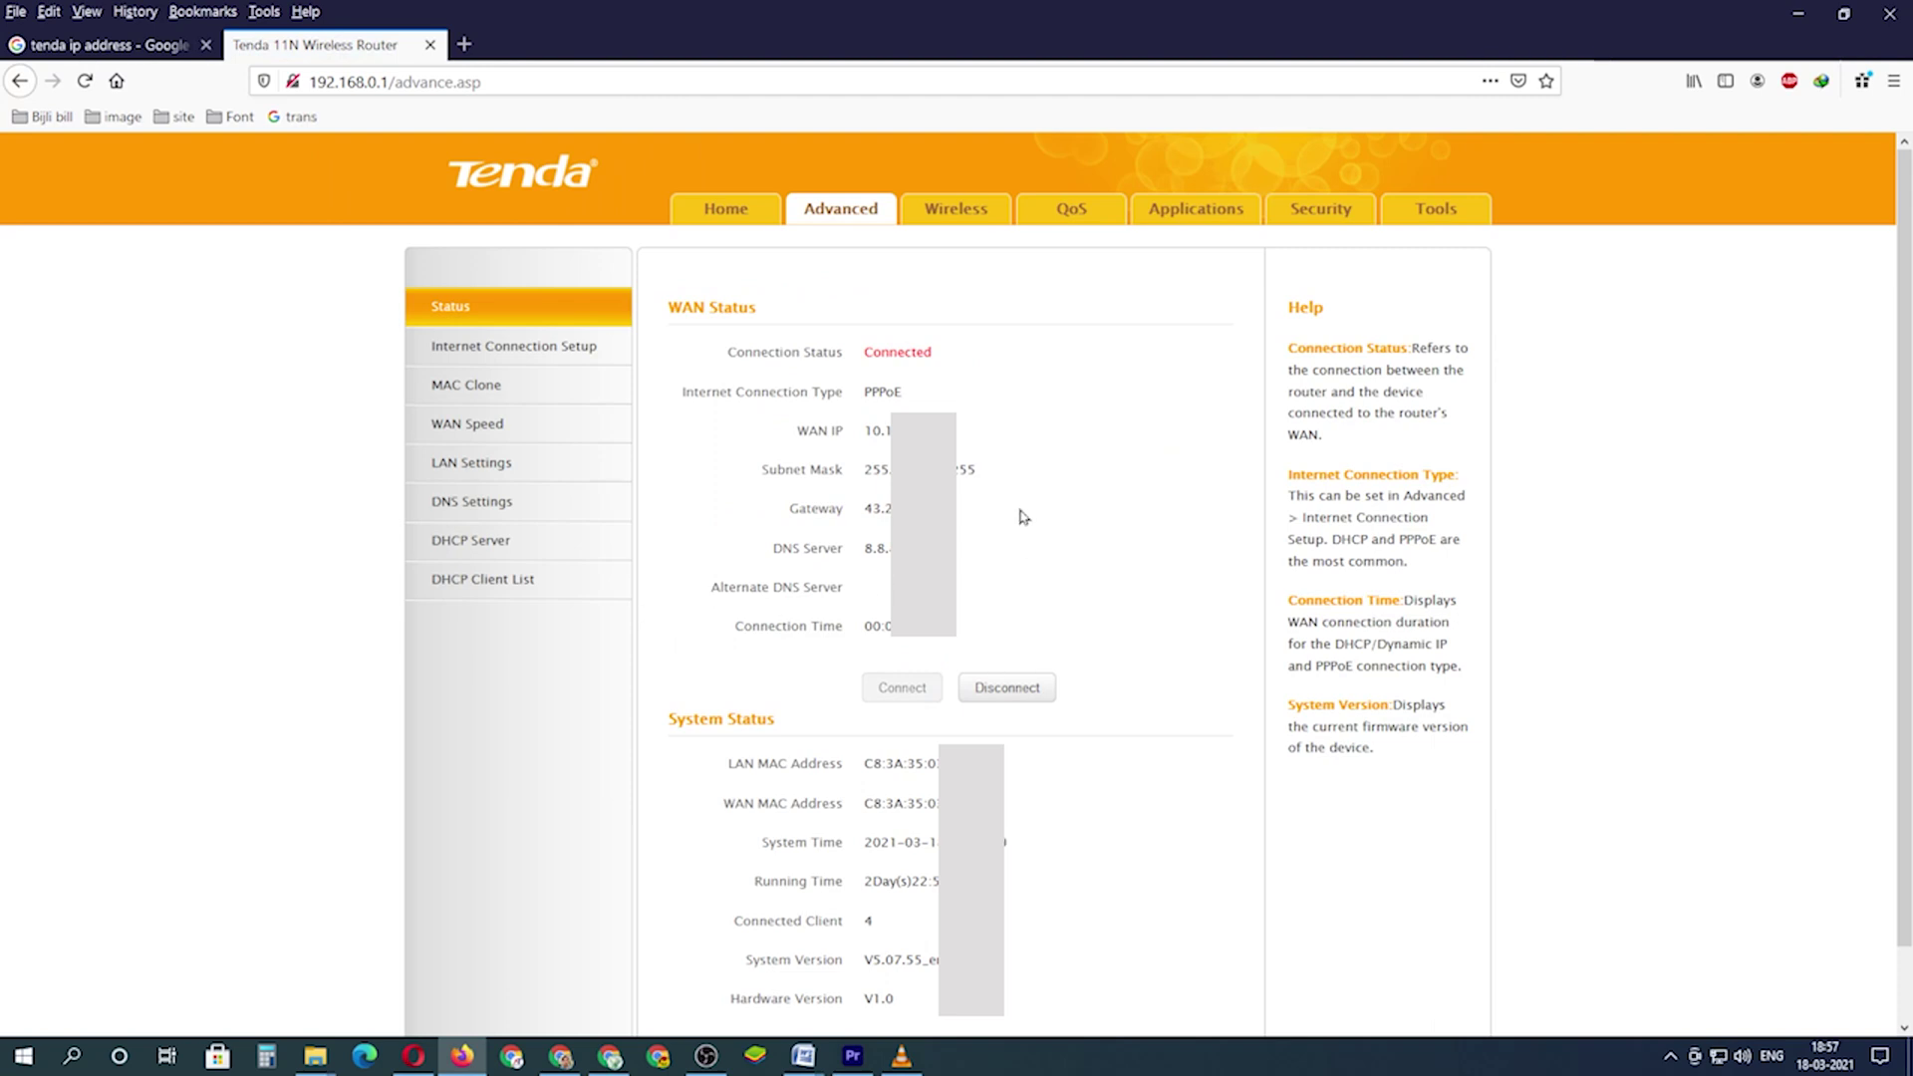
- Go to Tools > Change Password to reach the administrator password form
left_click(1435, 208)
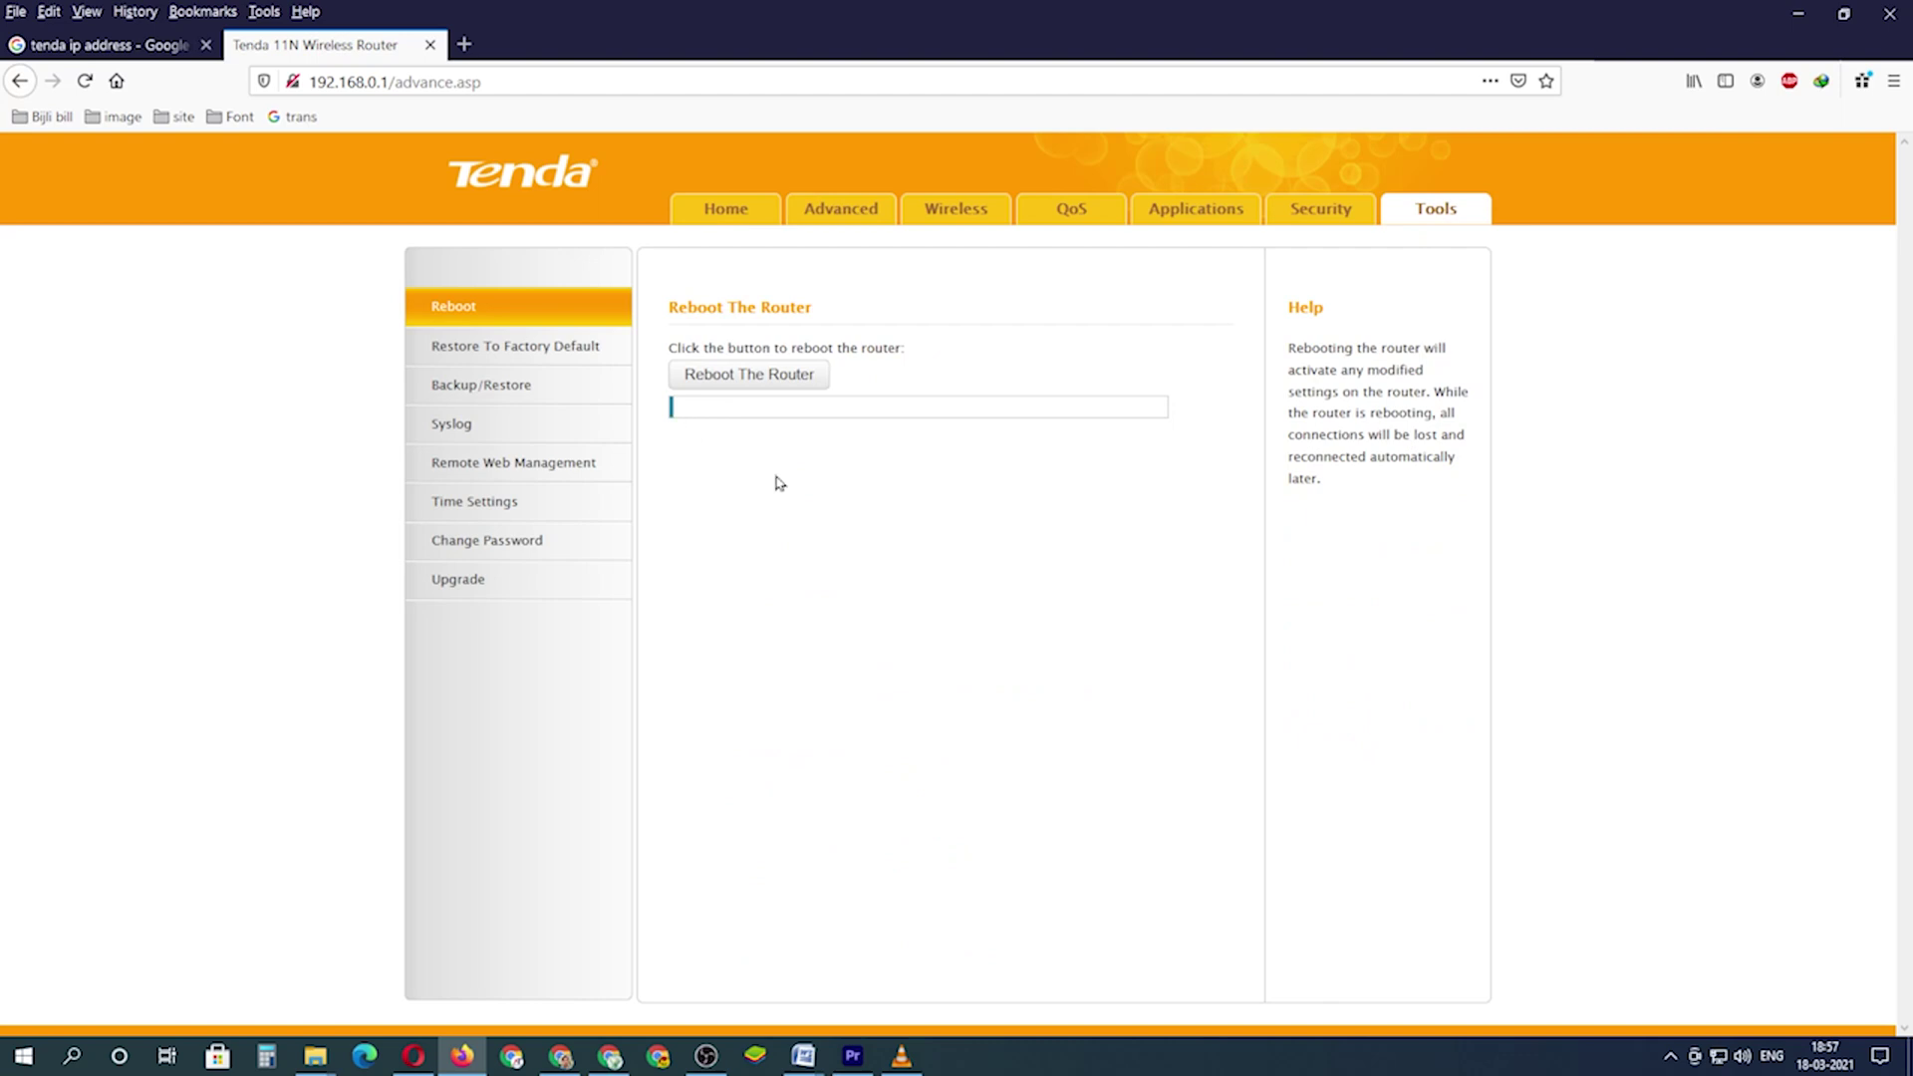
key("alt+Tab")
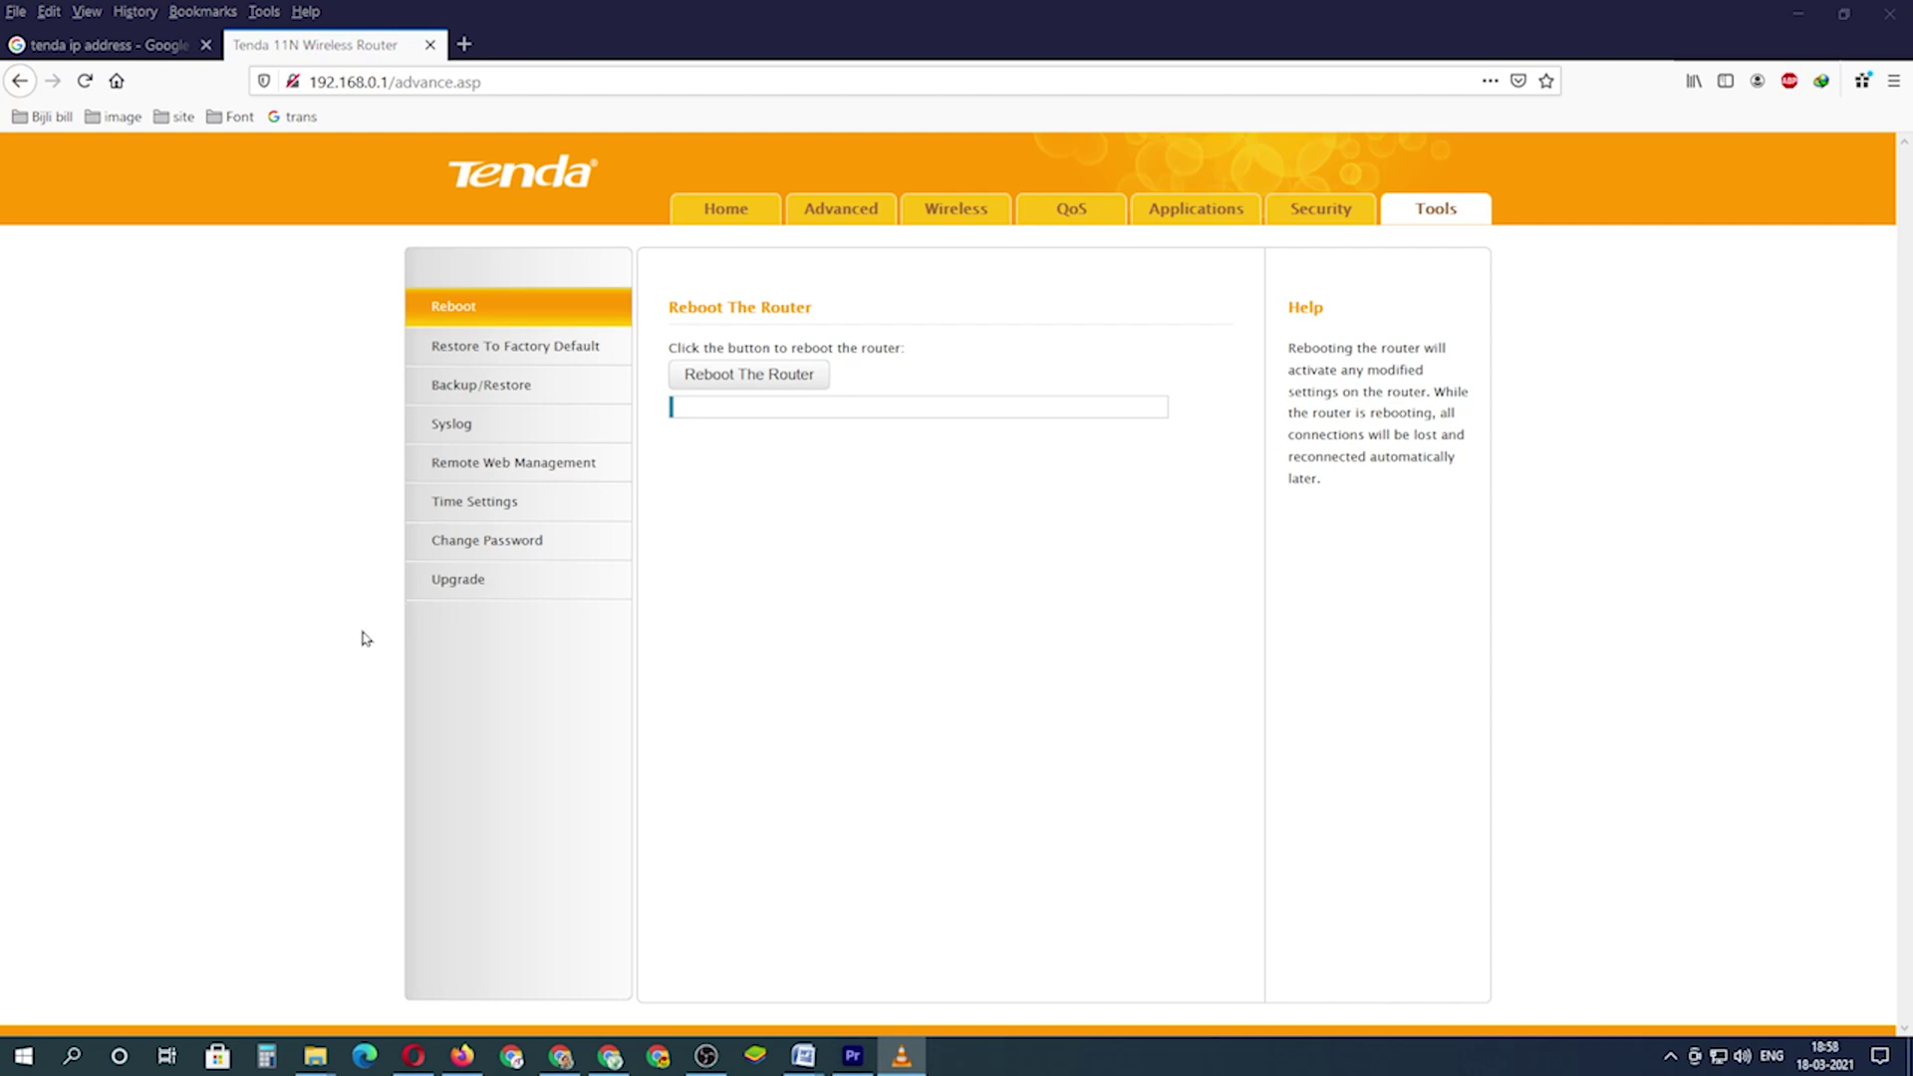
left_click(503, 543)
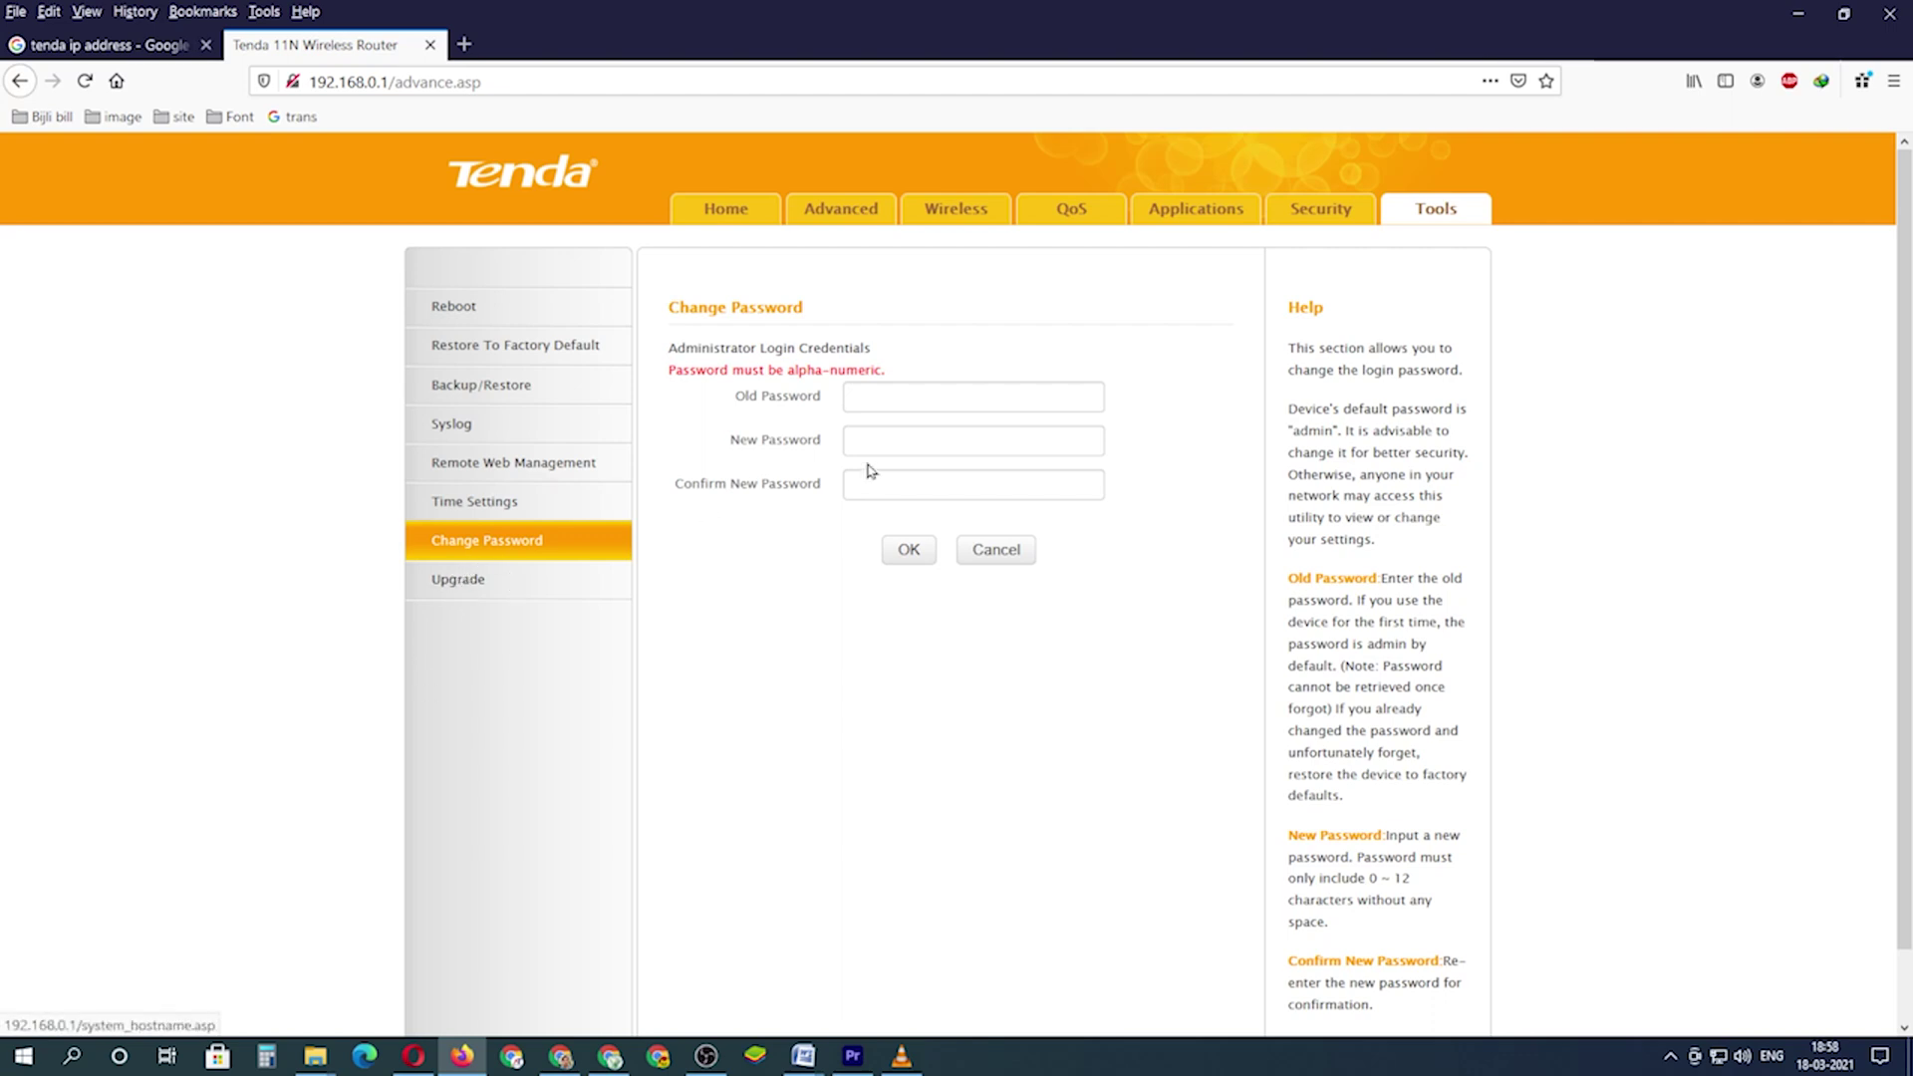
- Enter the old password and the new password twice, then submit and confirm the change
left_click(898, 401)
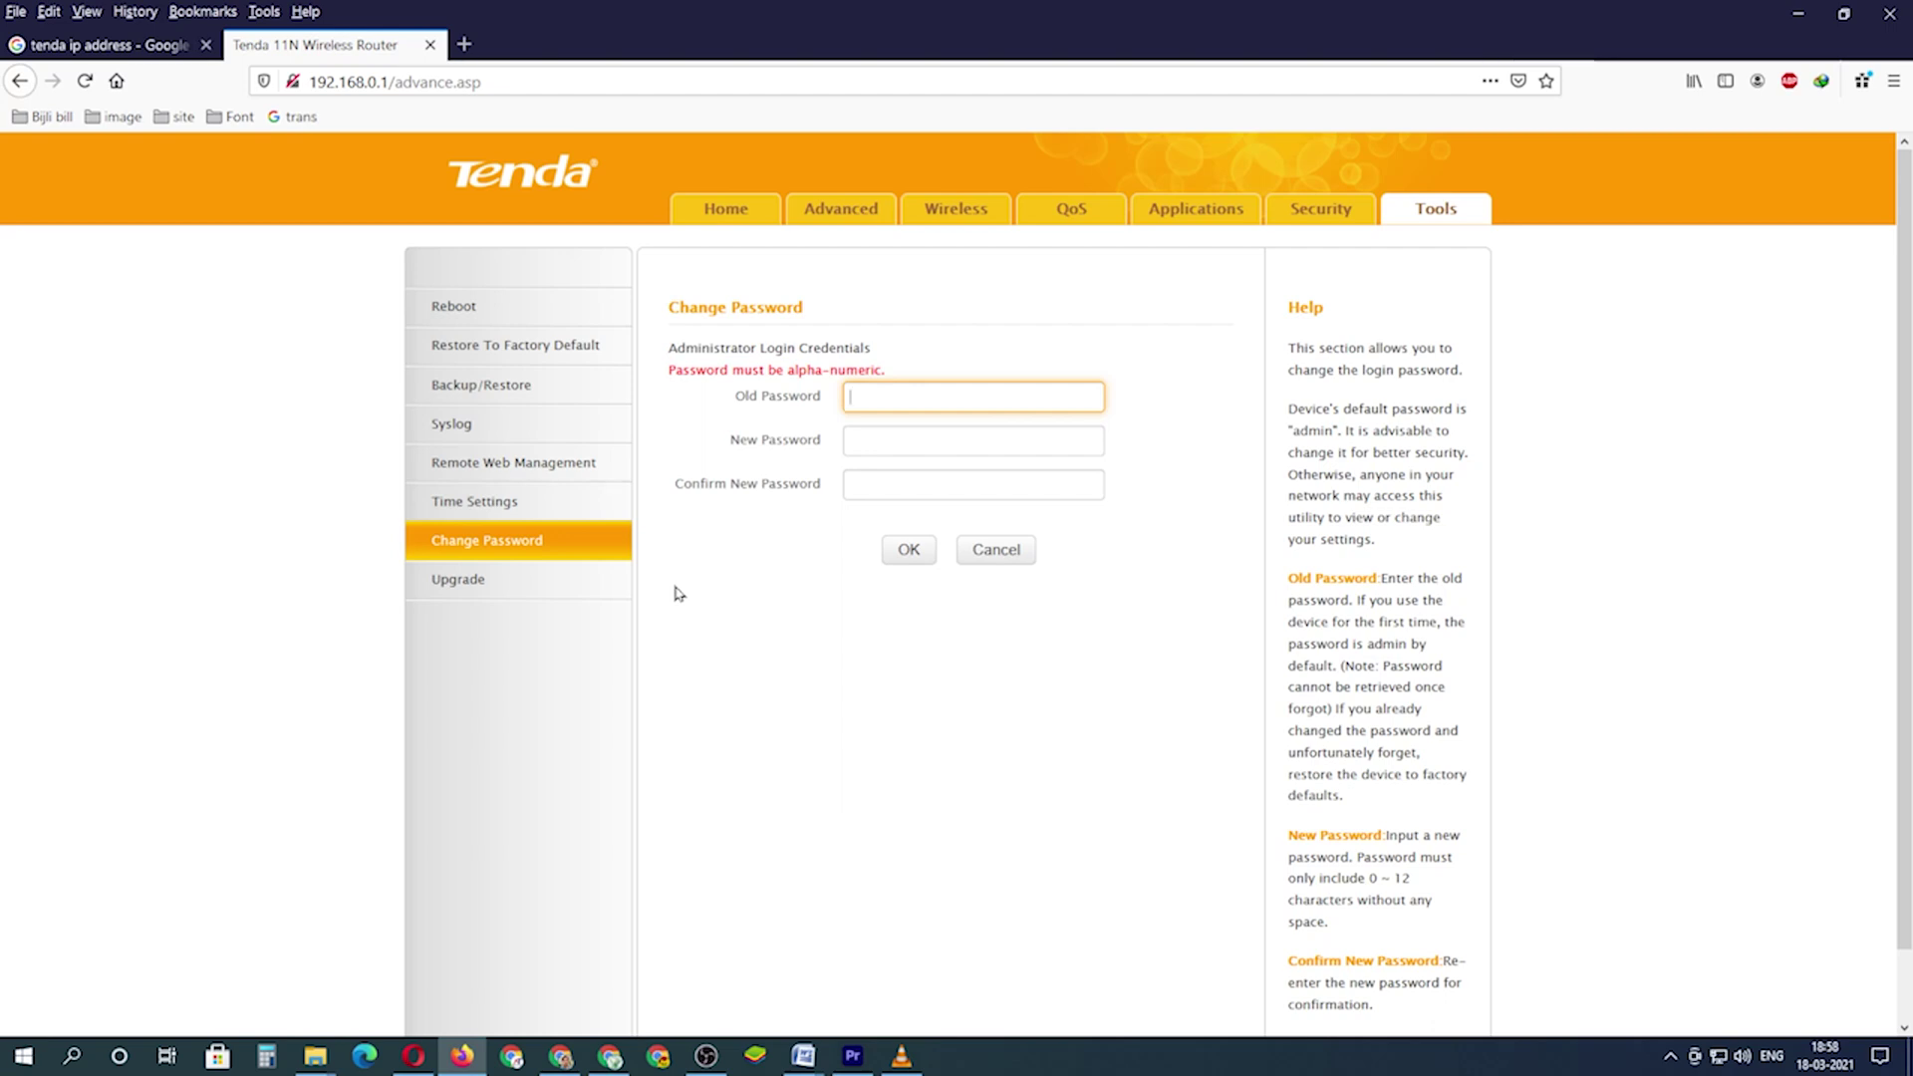
left_click(862, 394)
type("************")
key("Tab")
type("**")
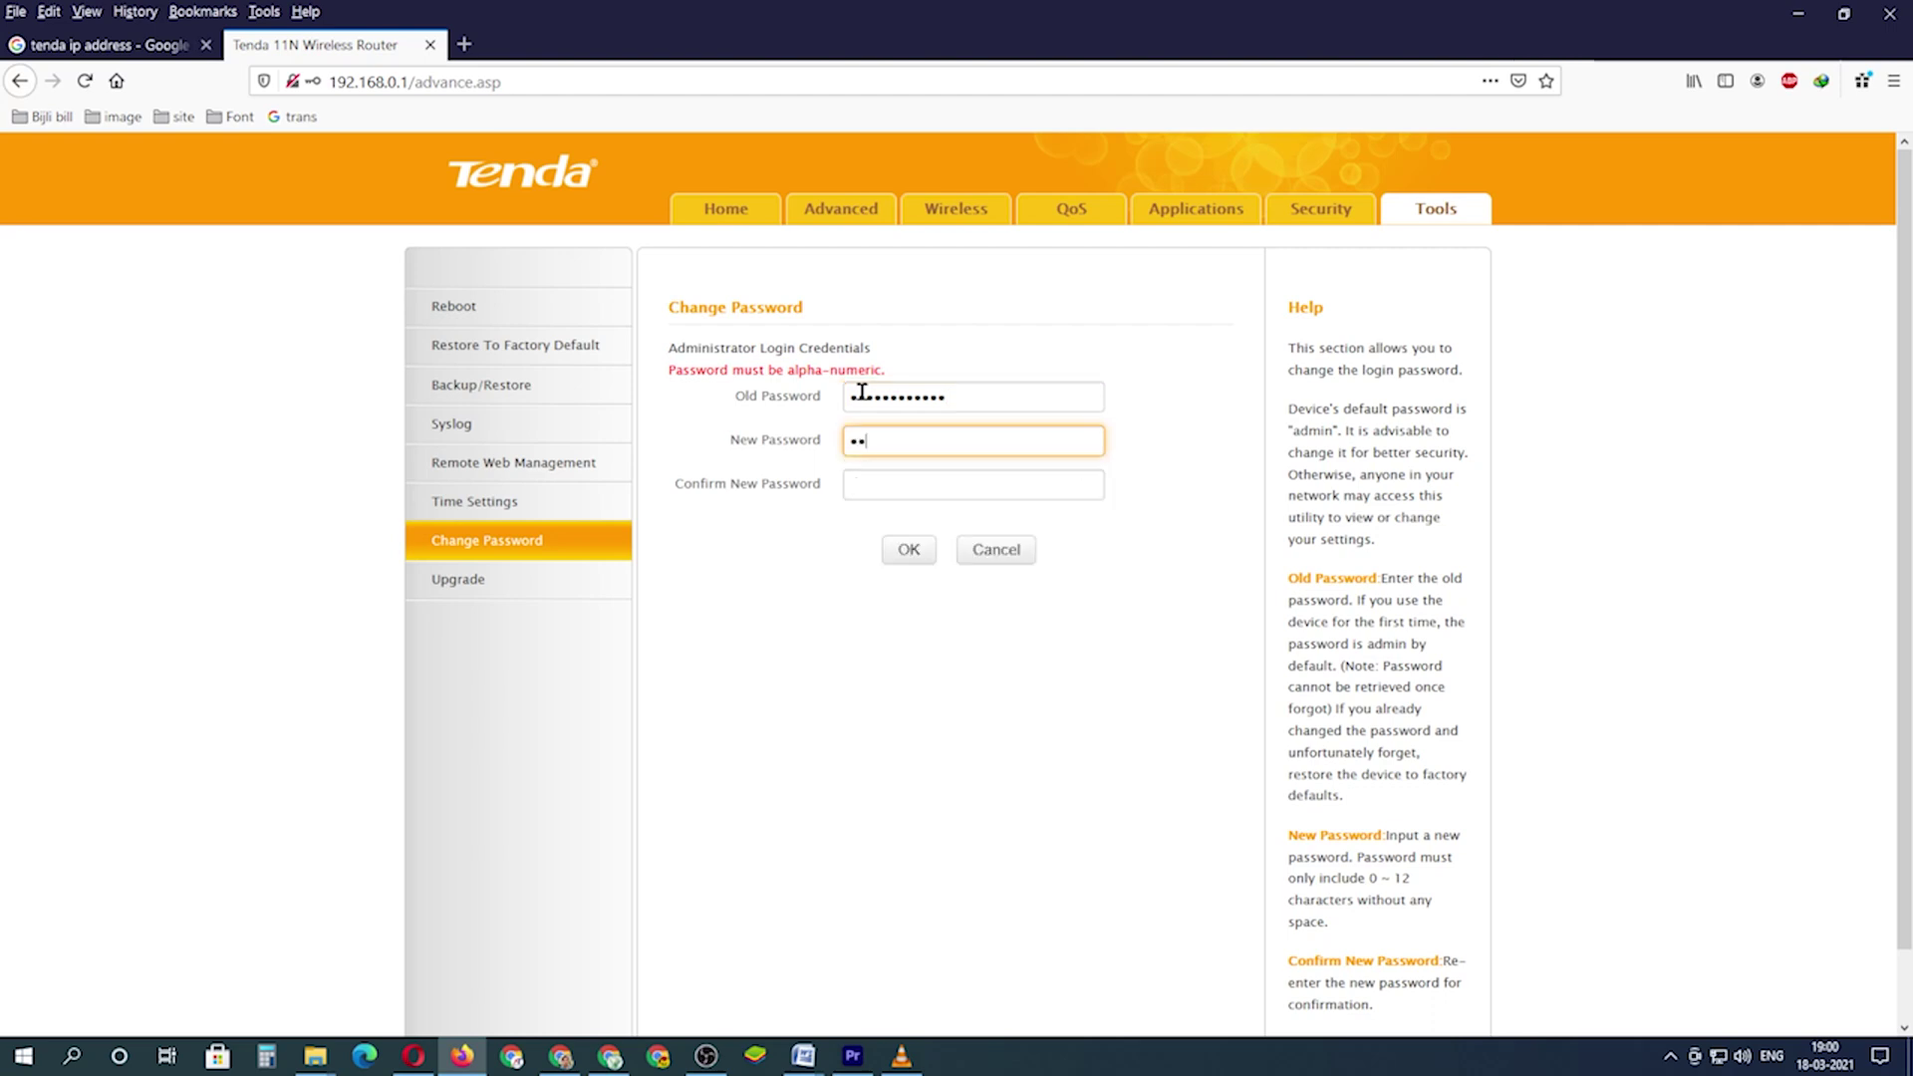
type("**********")
key("Tab")
type("************")
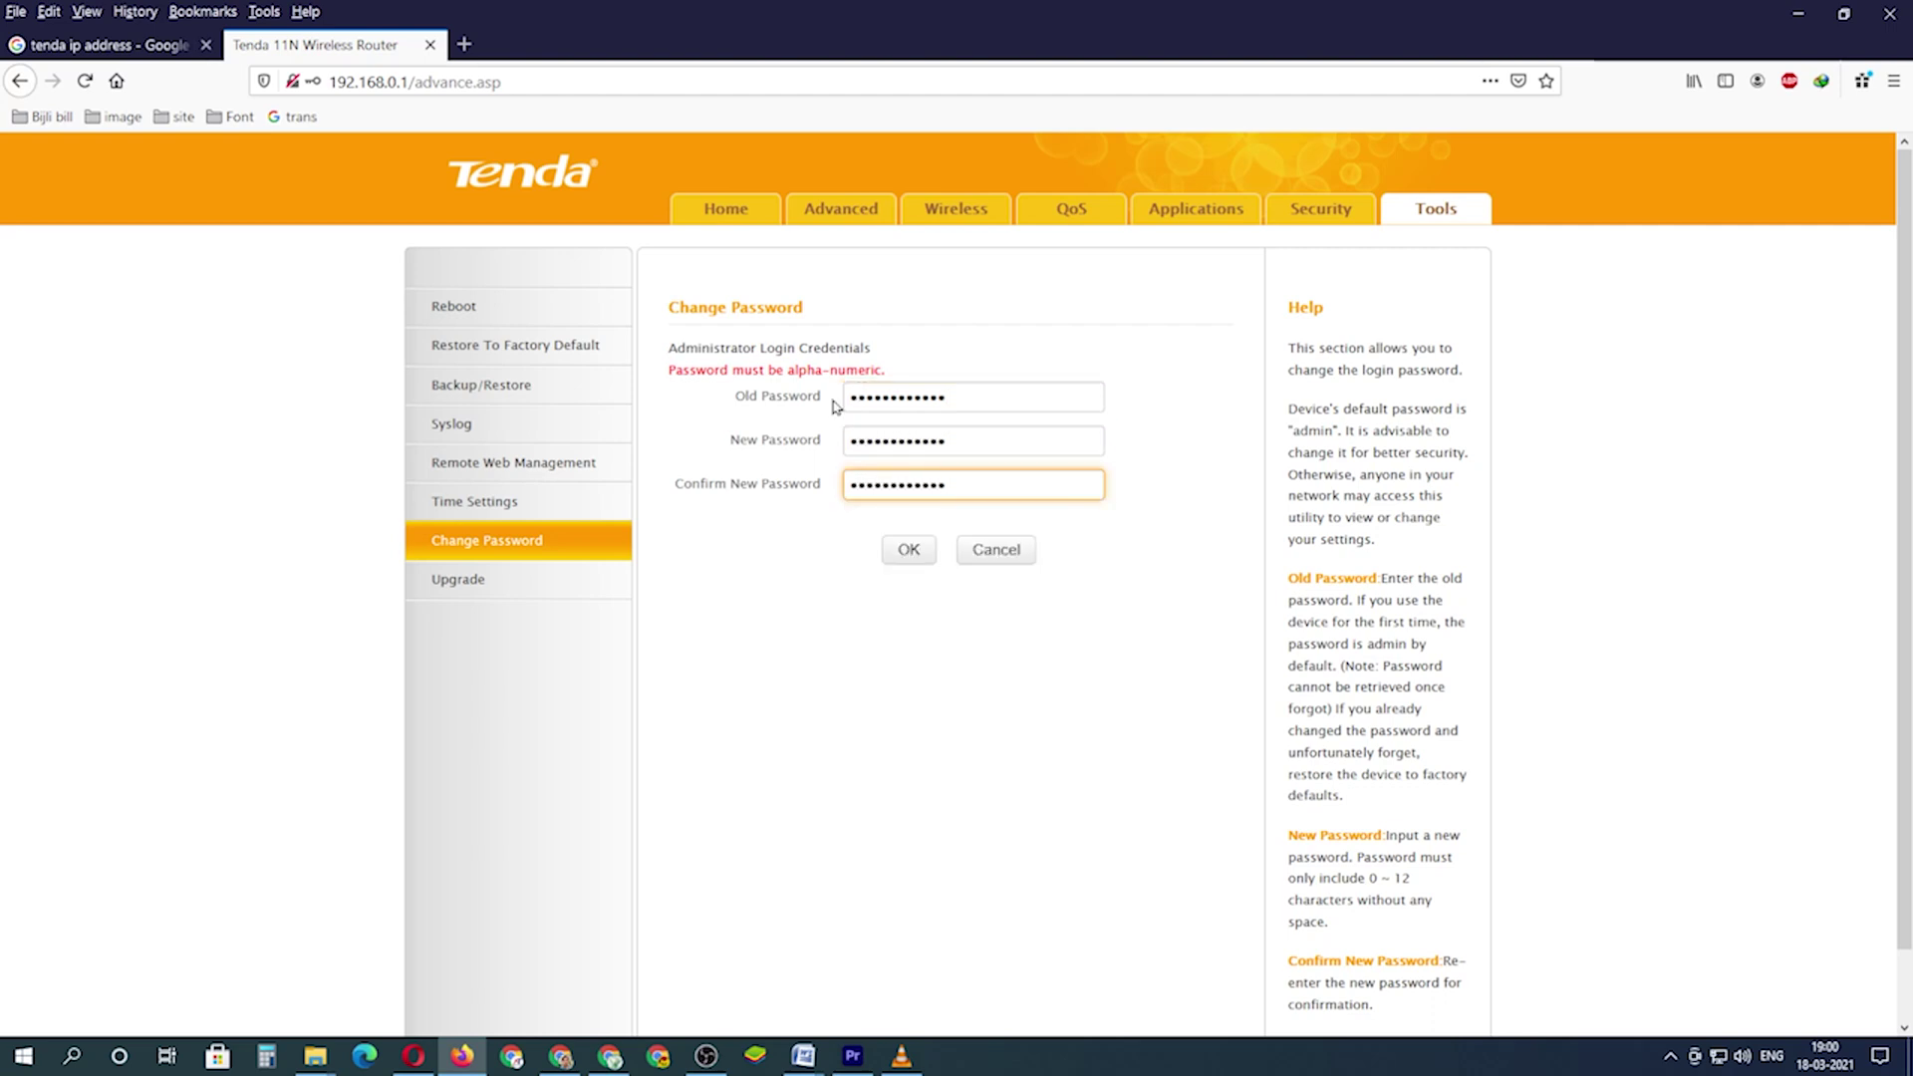
left_click(897, 563)
left_click(919, 519)
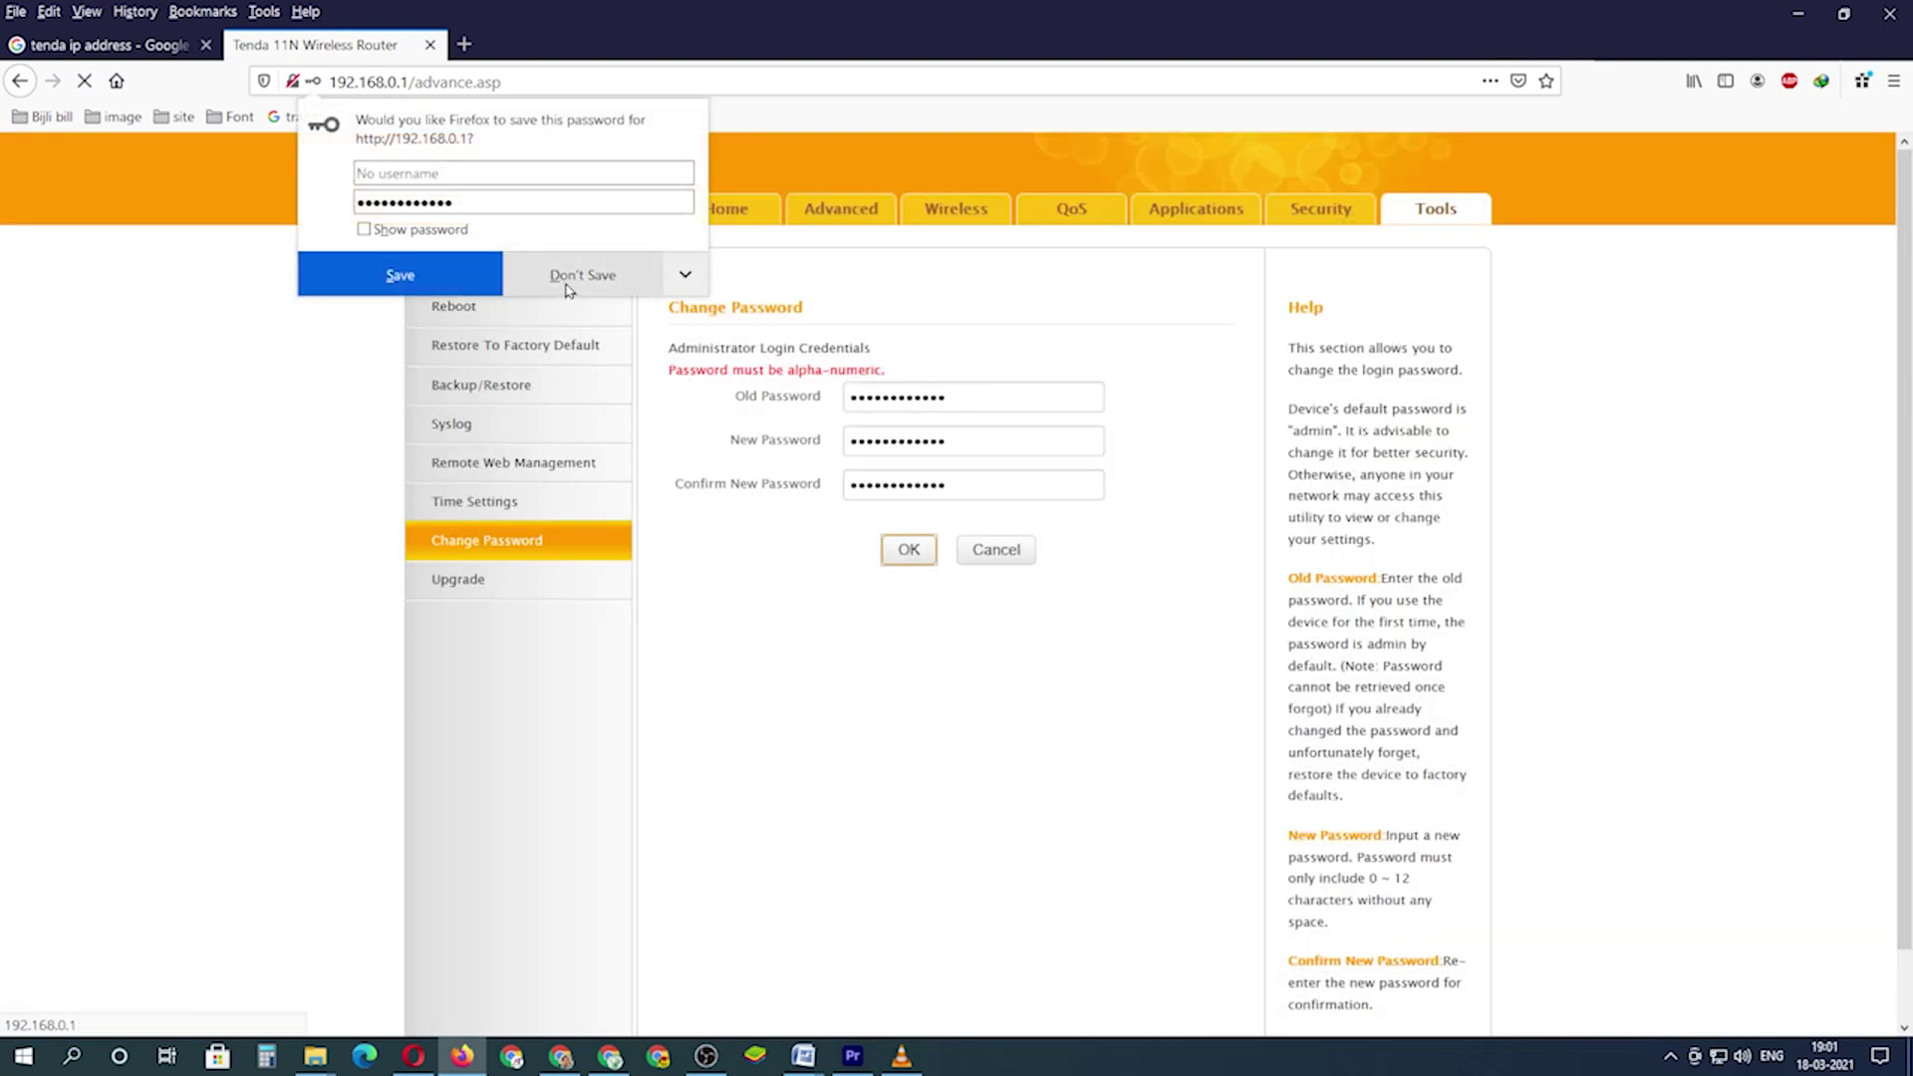
- Save the new login in the browser and sign back in with the new password
left_click(435, 282)
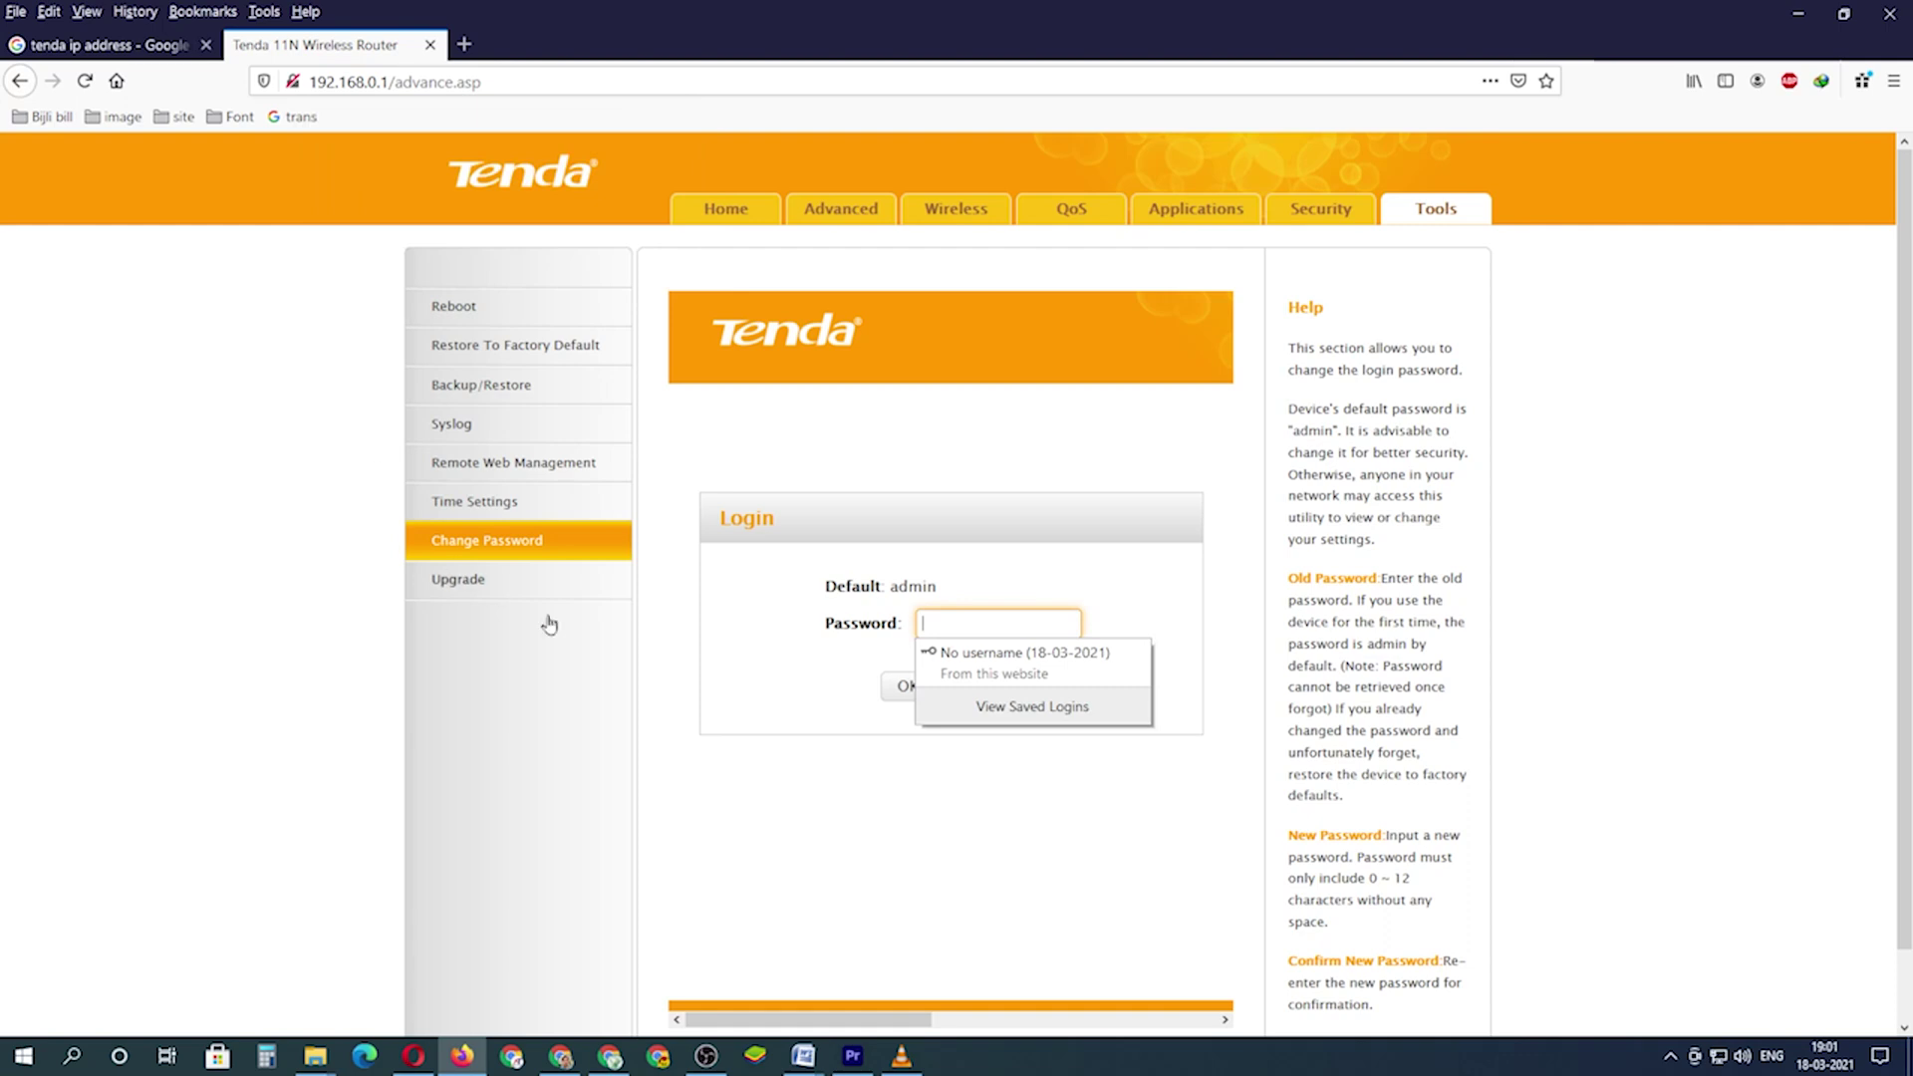
left_click(945, 620)
type("ad")
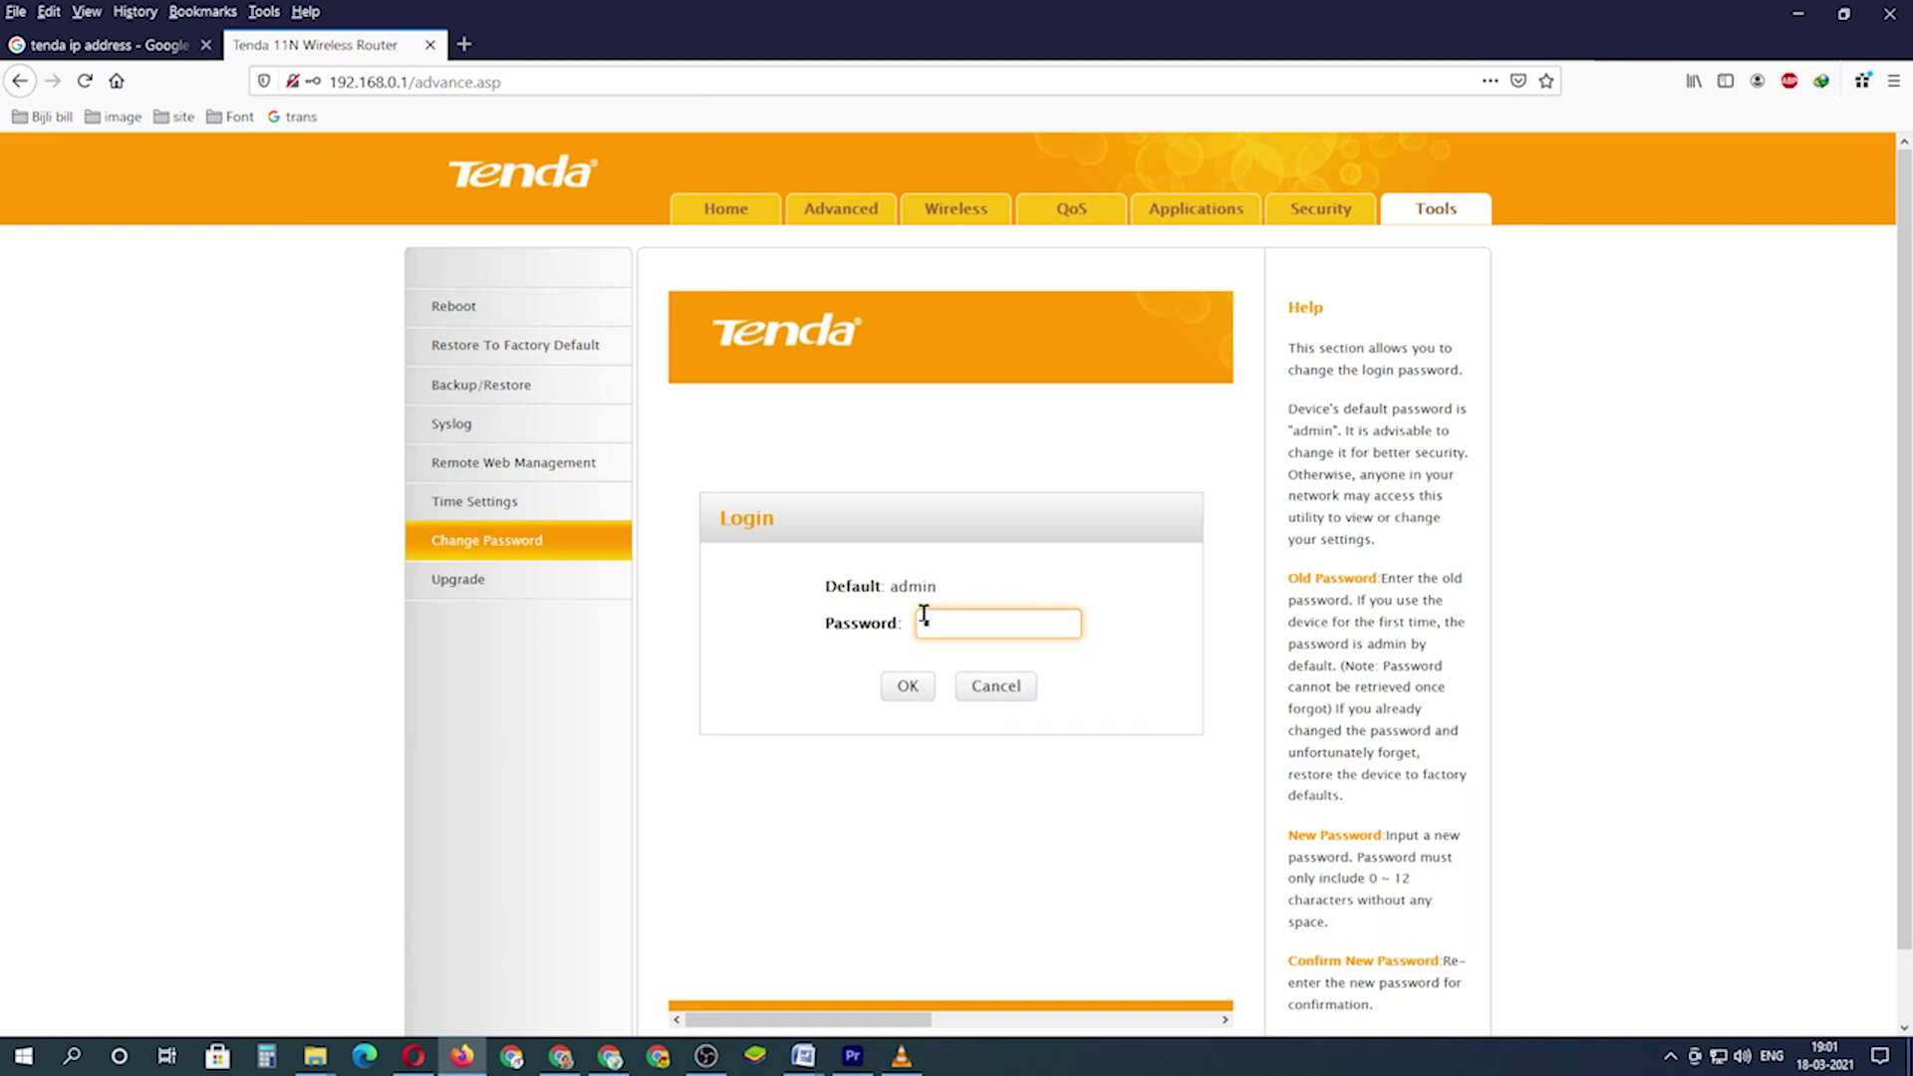
type("min•••••••")
left_click(906, 685)
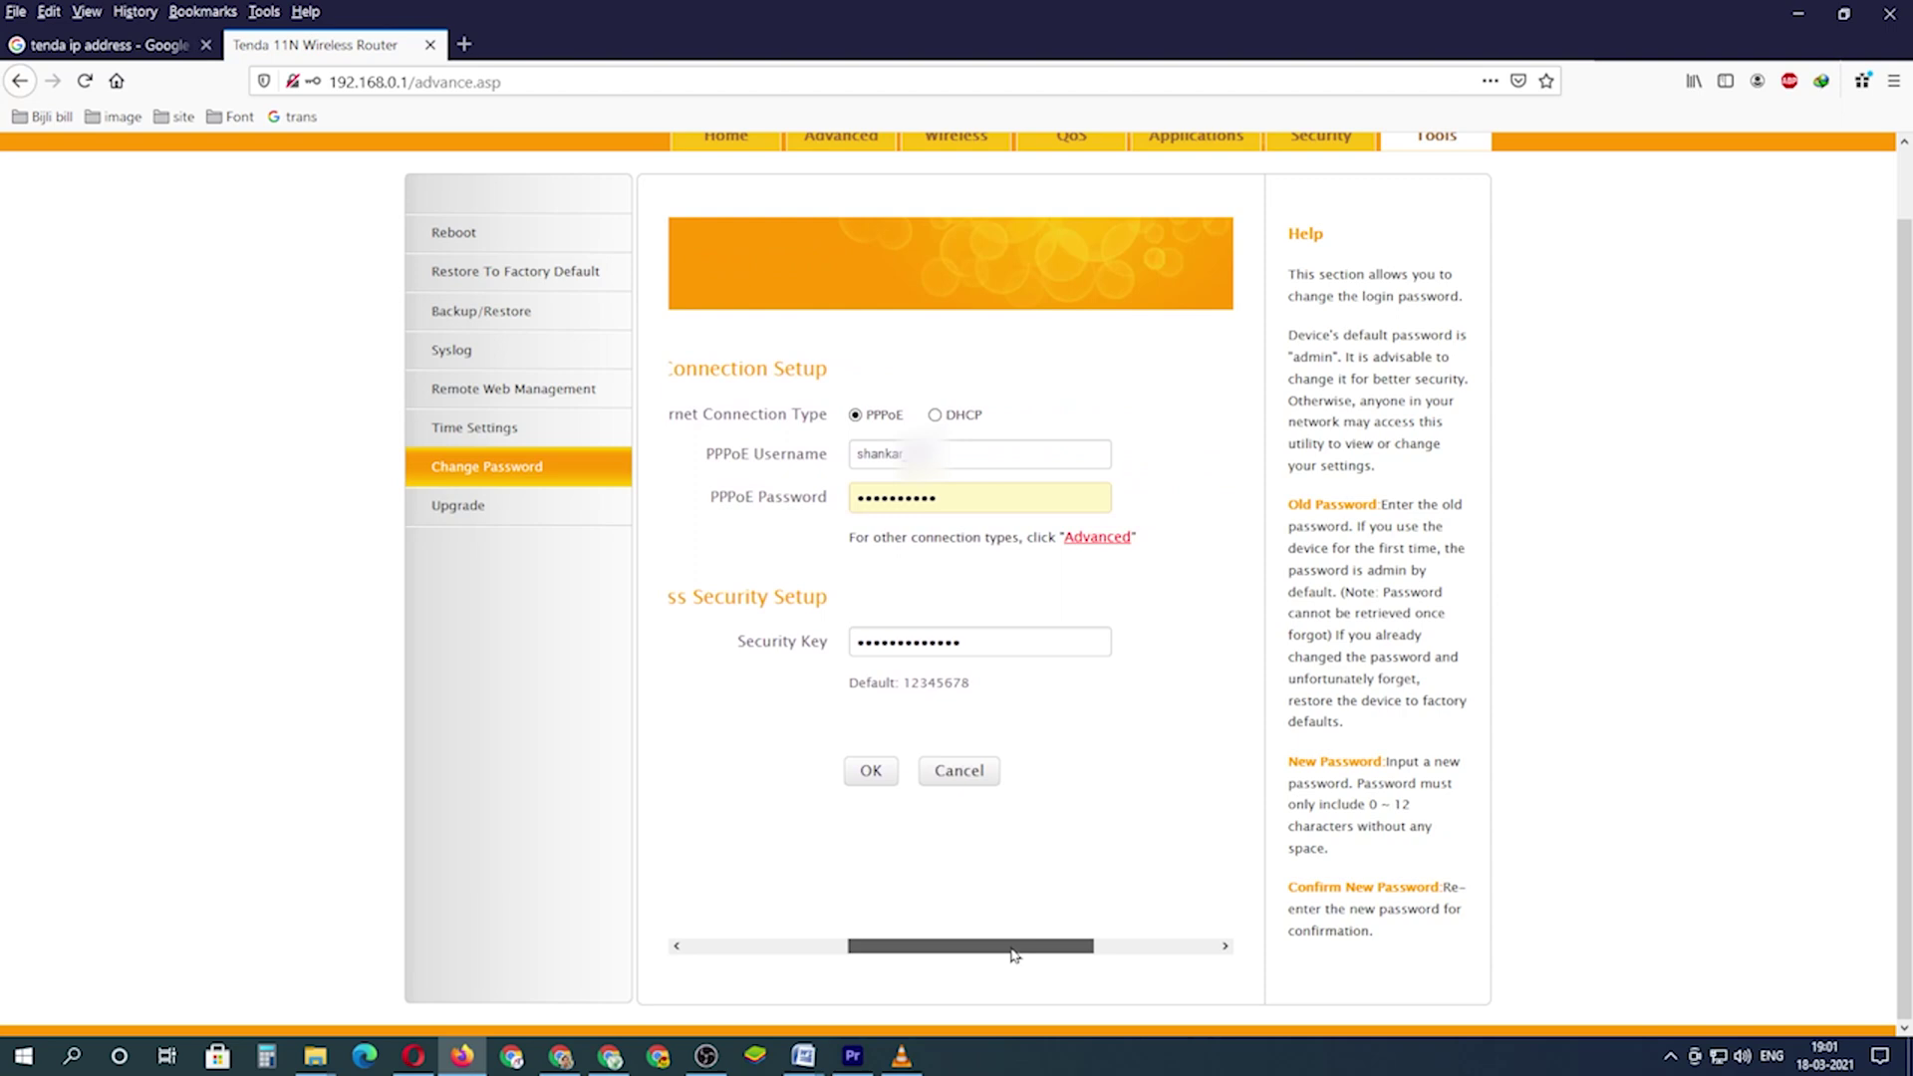
- Accept the quick setup form to return to the WAN Status page
left_click_drag(1013, 954, 1015, 954)
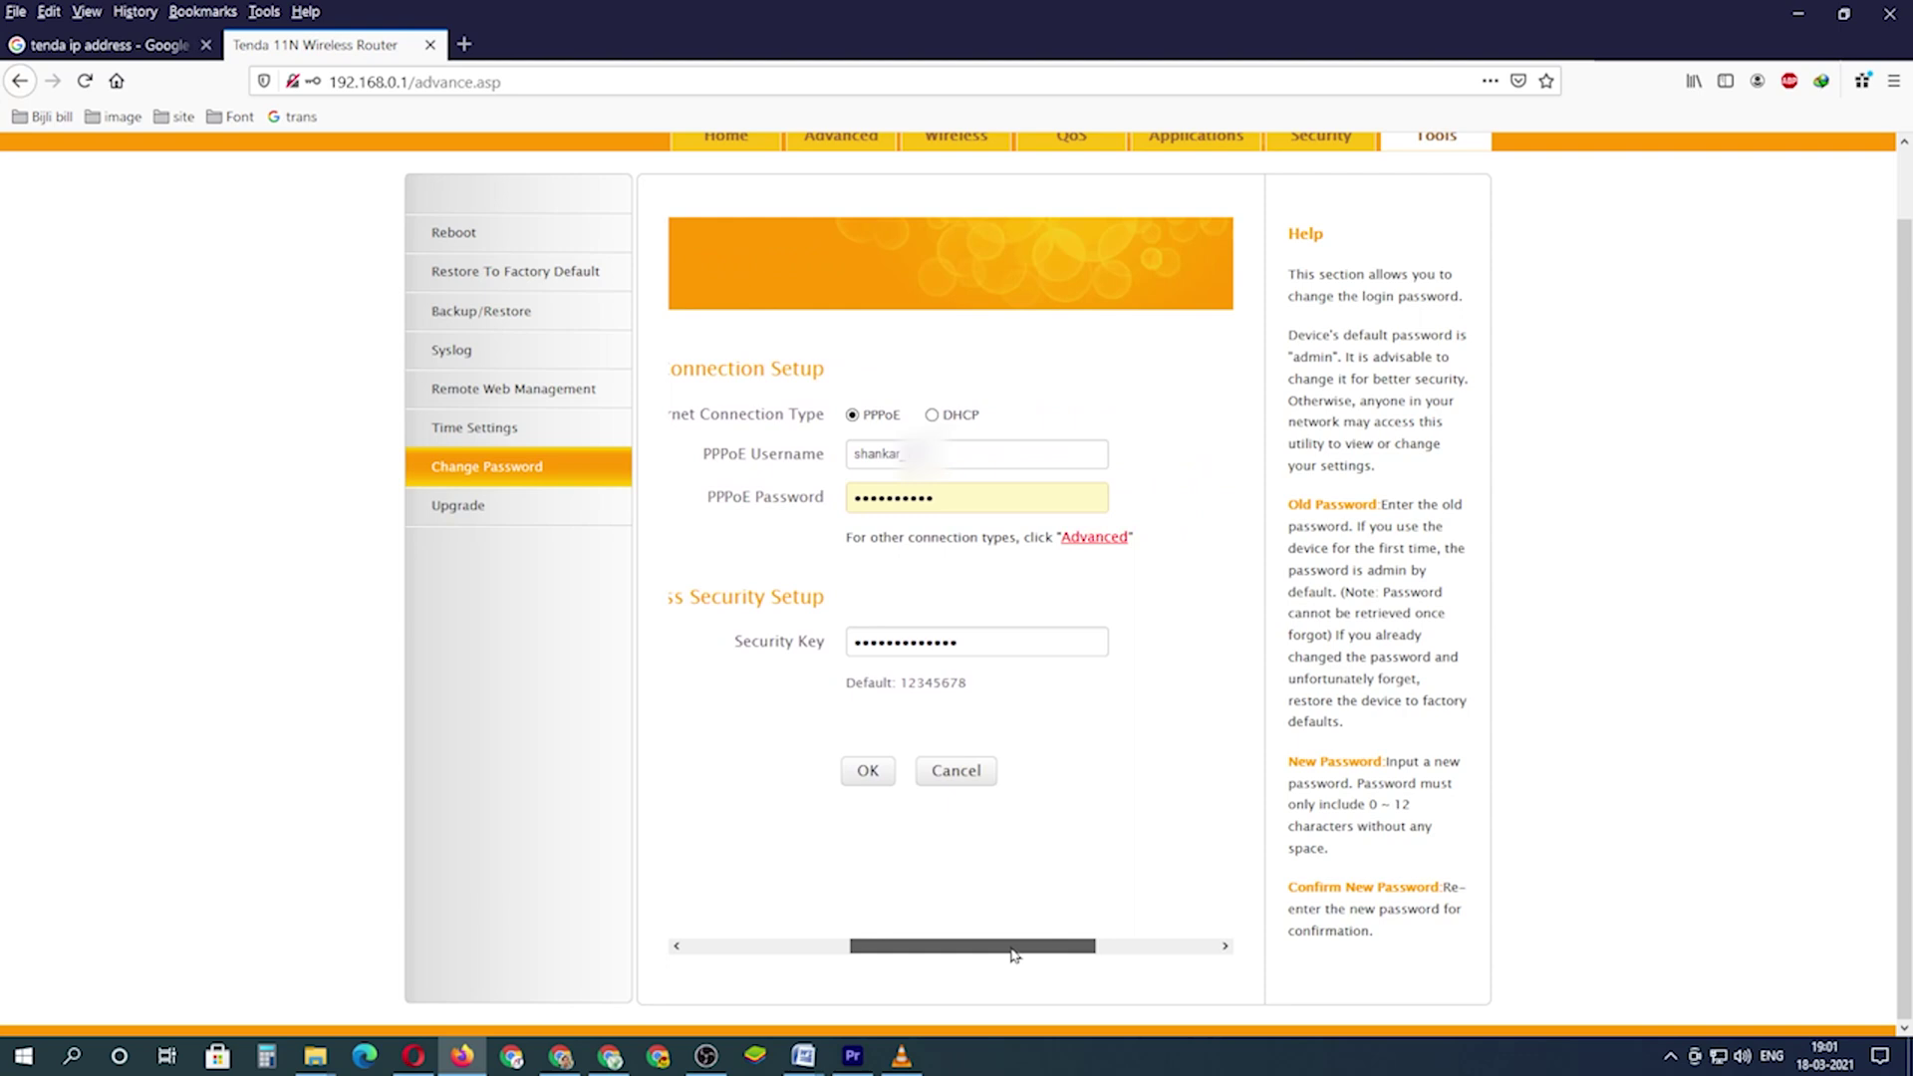
left_click_drag(1013, 954, 1014, 954)
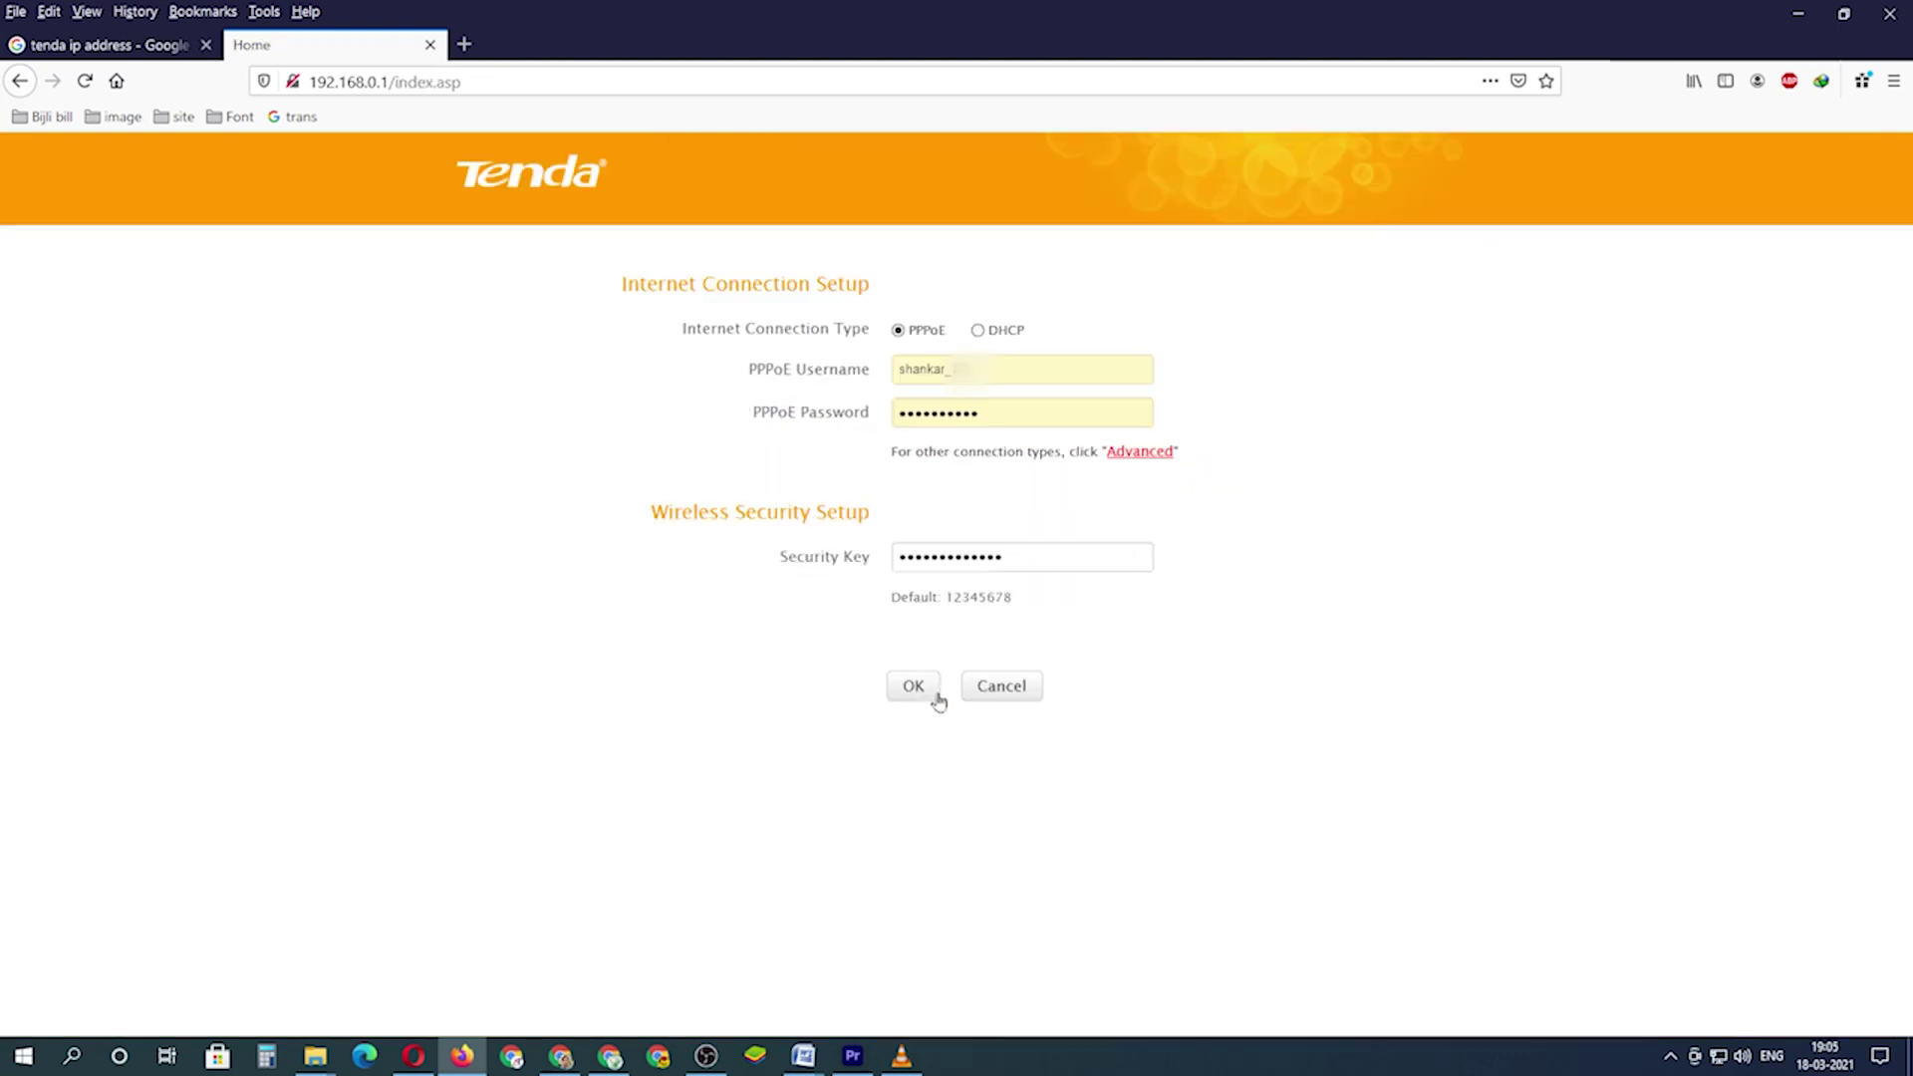
left_click(910, 684)
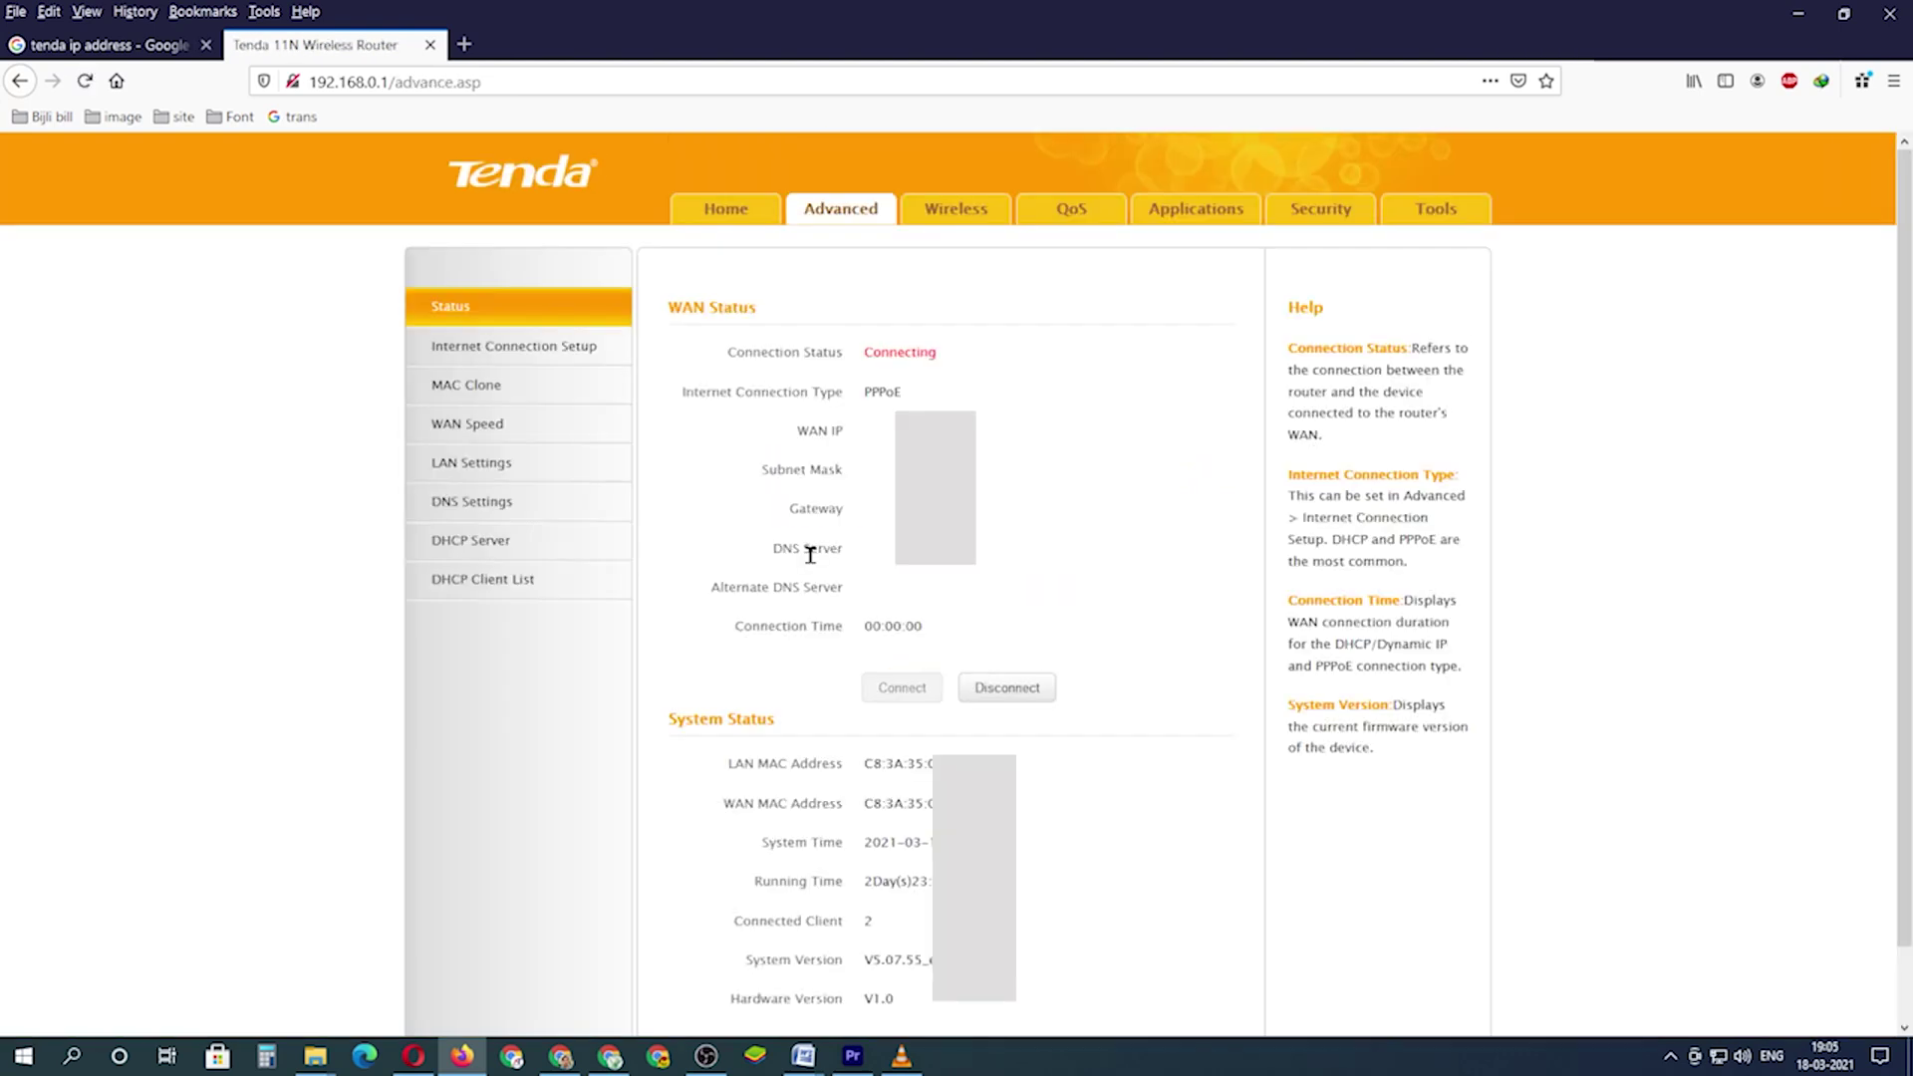
- Open Wireless > Access Control to view the permitted MAC address list
left_click(927, 211)
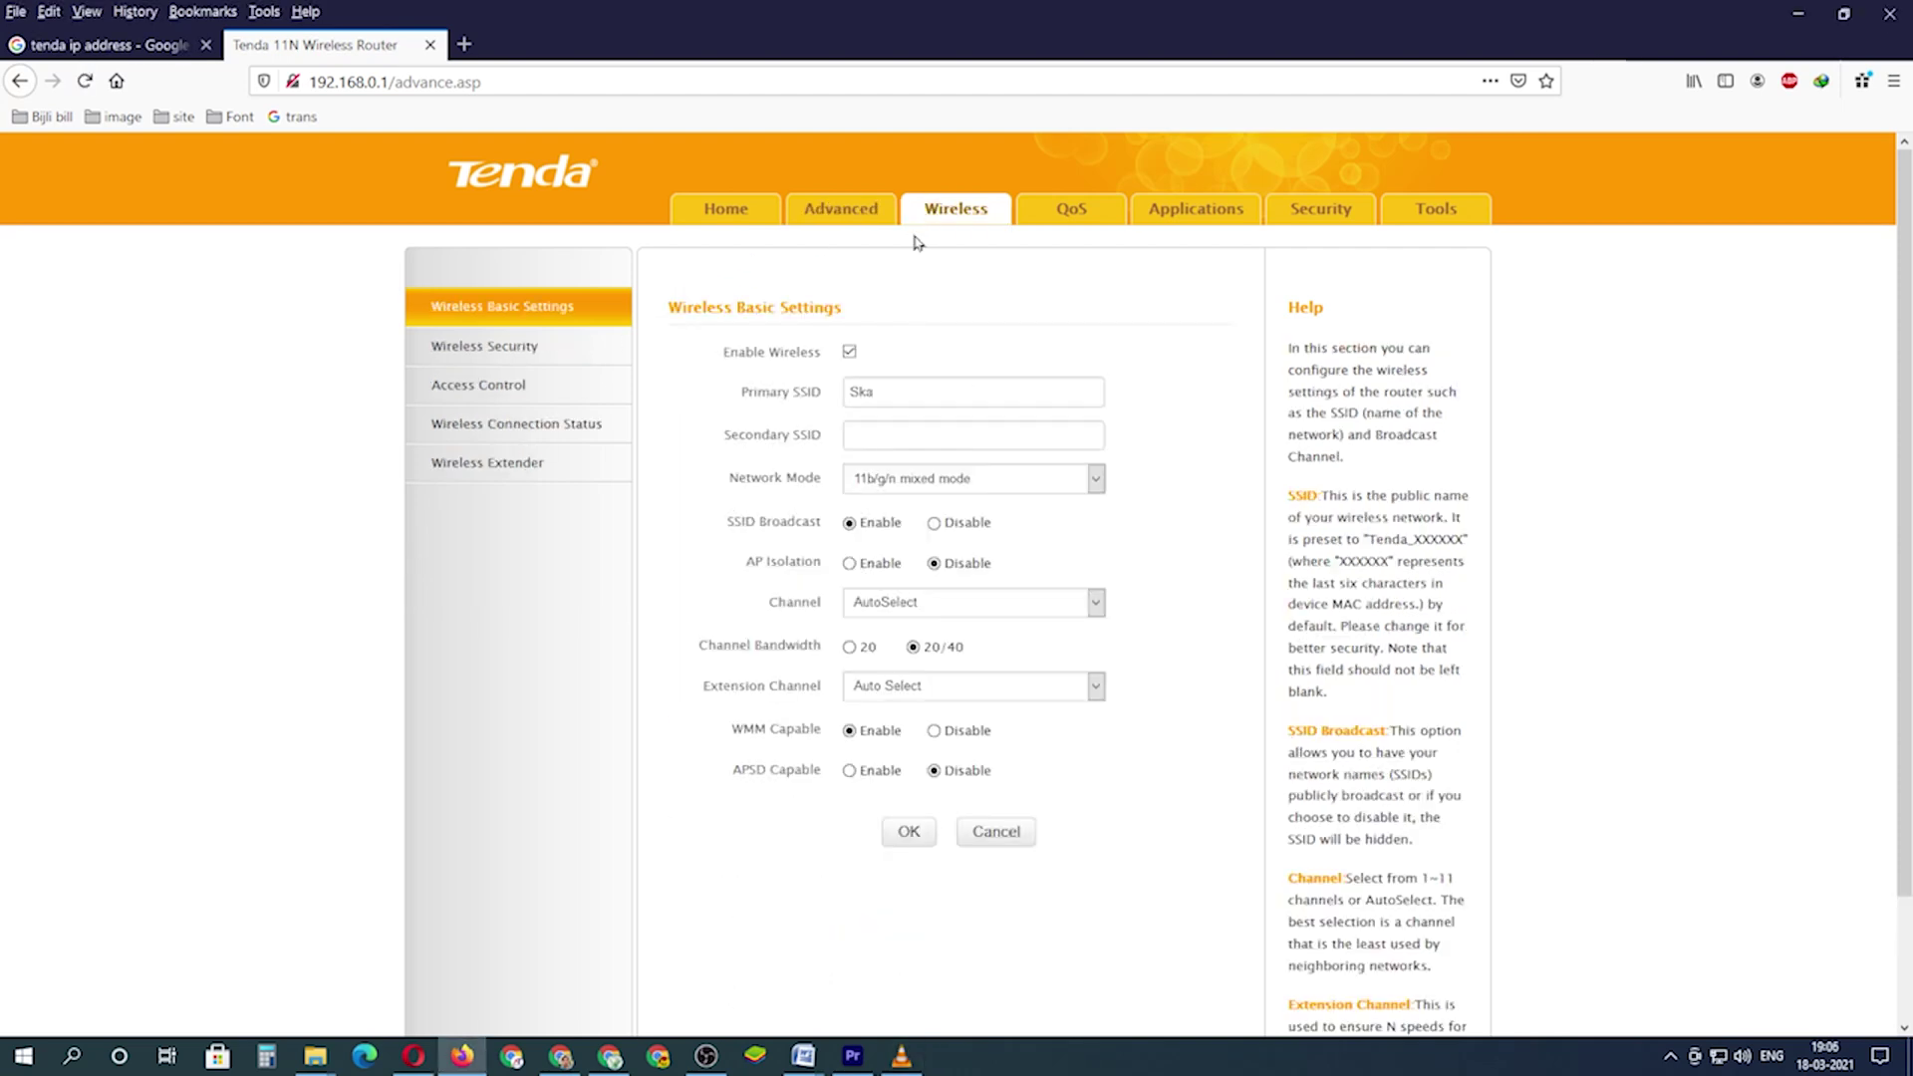
left_click(513, 389)
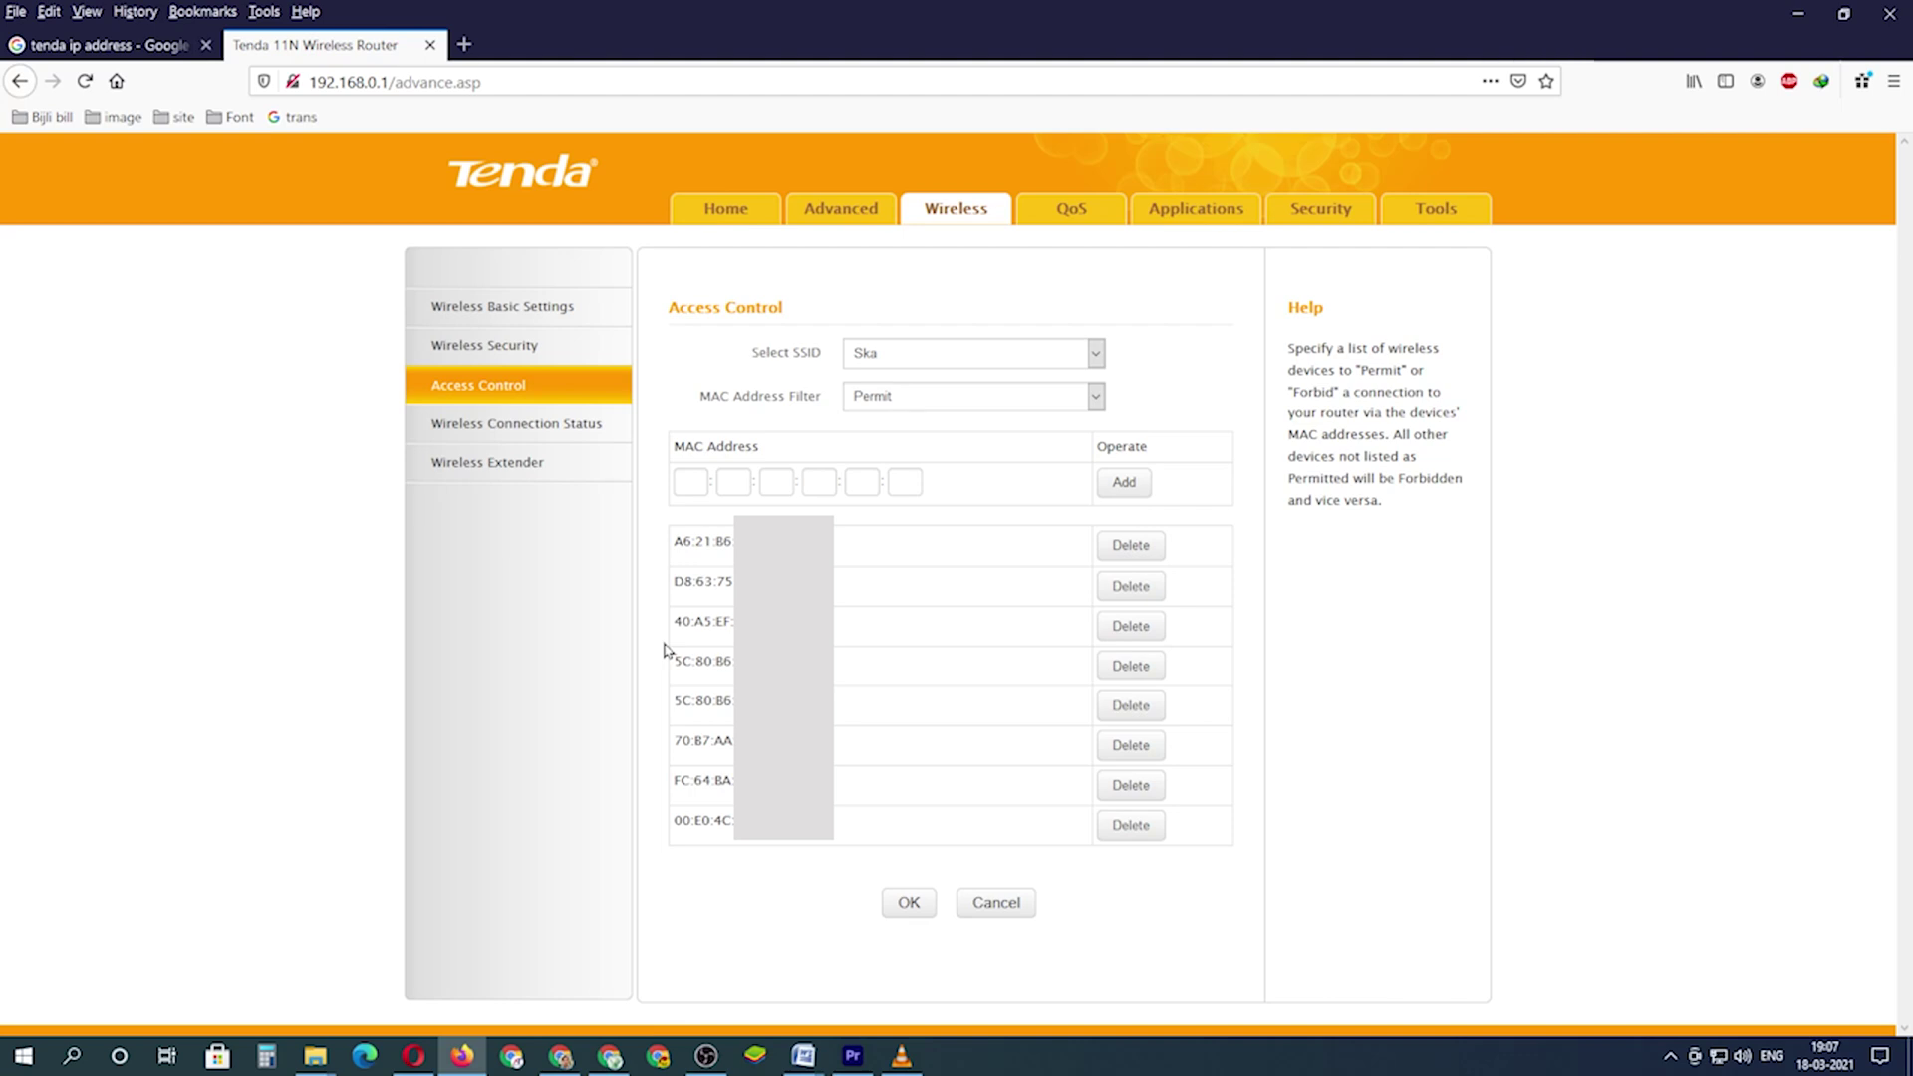
- With the filter kept on Permit, add MAC 00:E0:B3:89:2D:5F and save the settings
left_click(901, 403)
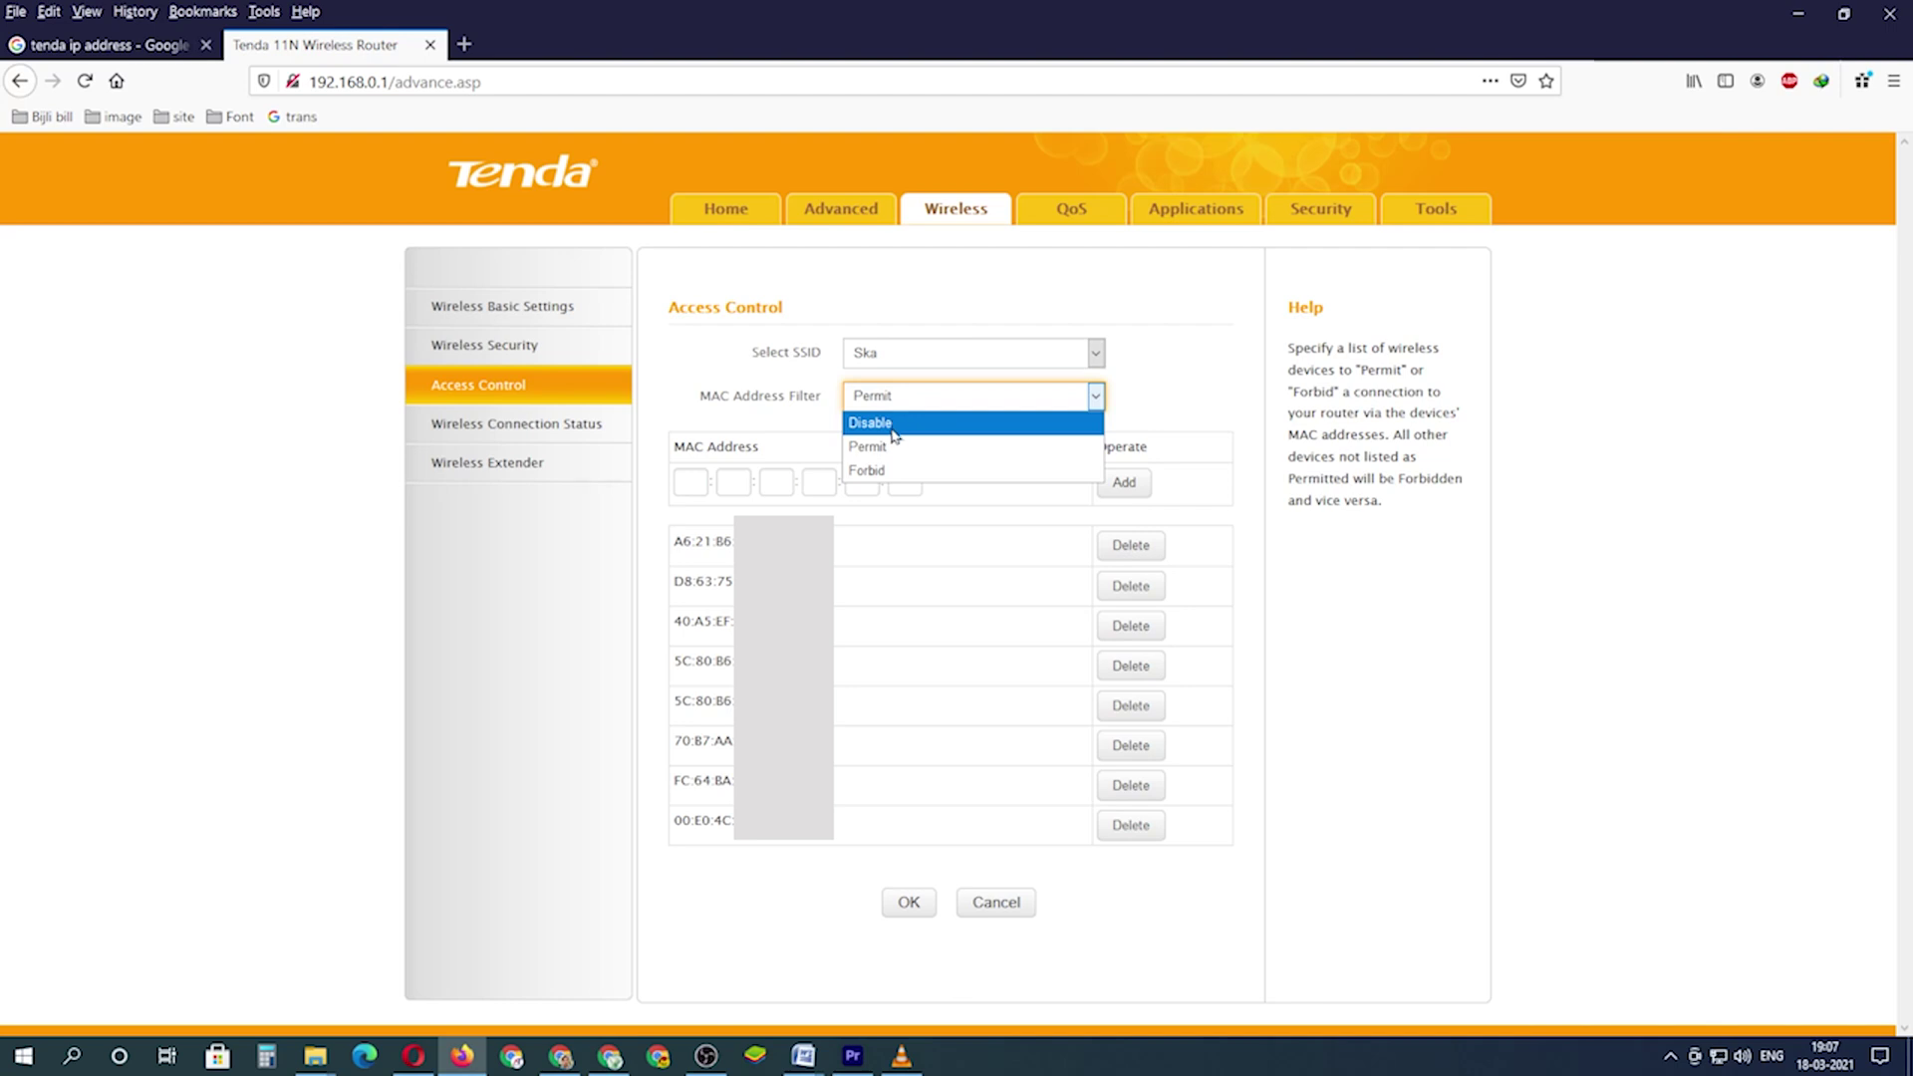
left_click(888, 447)
left_click(690, 485)
type("00:e0:b3:89:2")
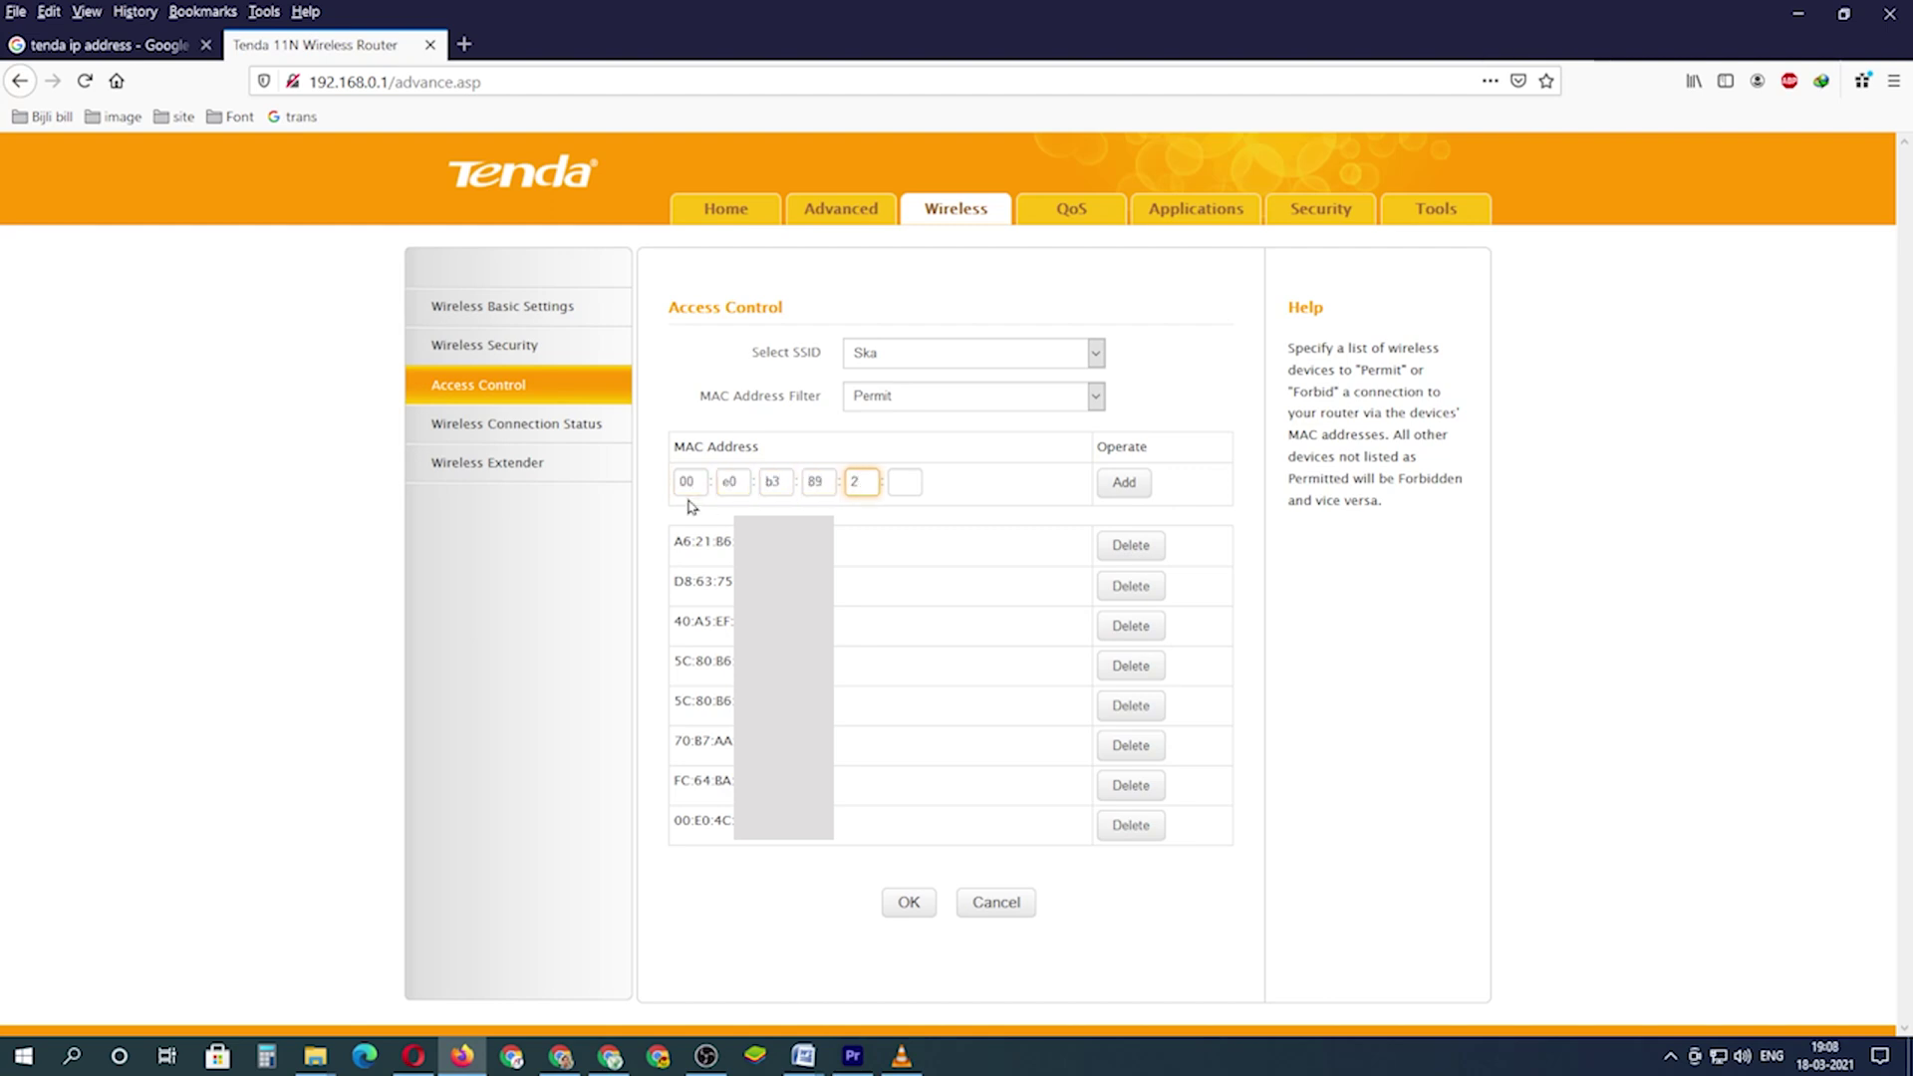
type("d:5f")
left_click(1123, 486)
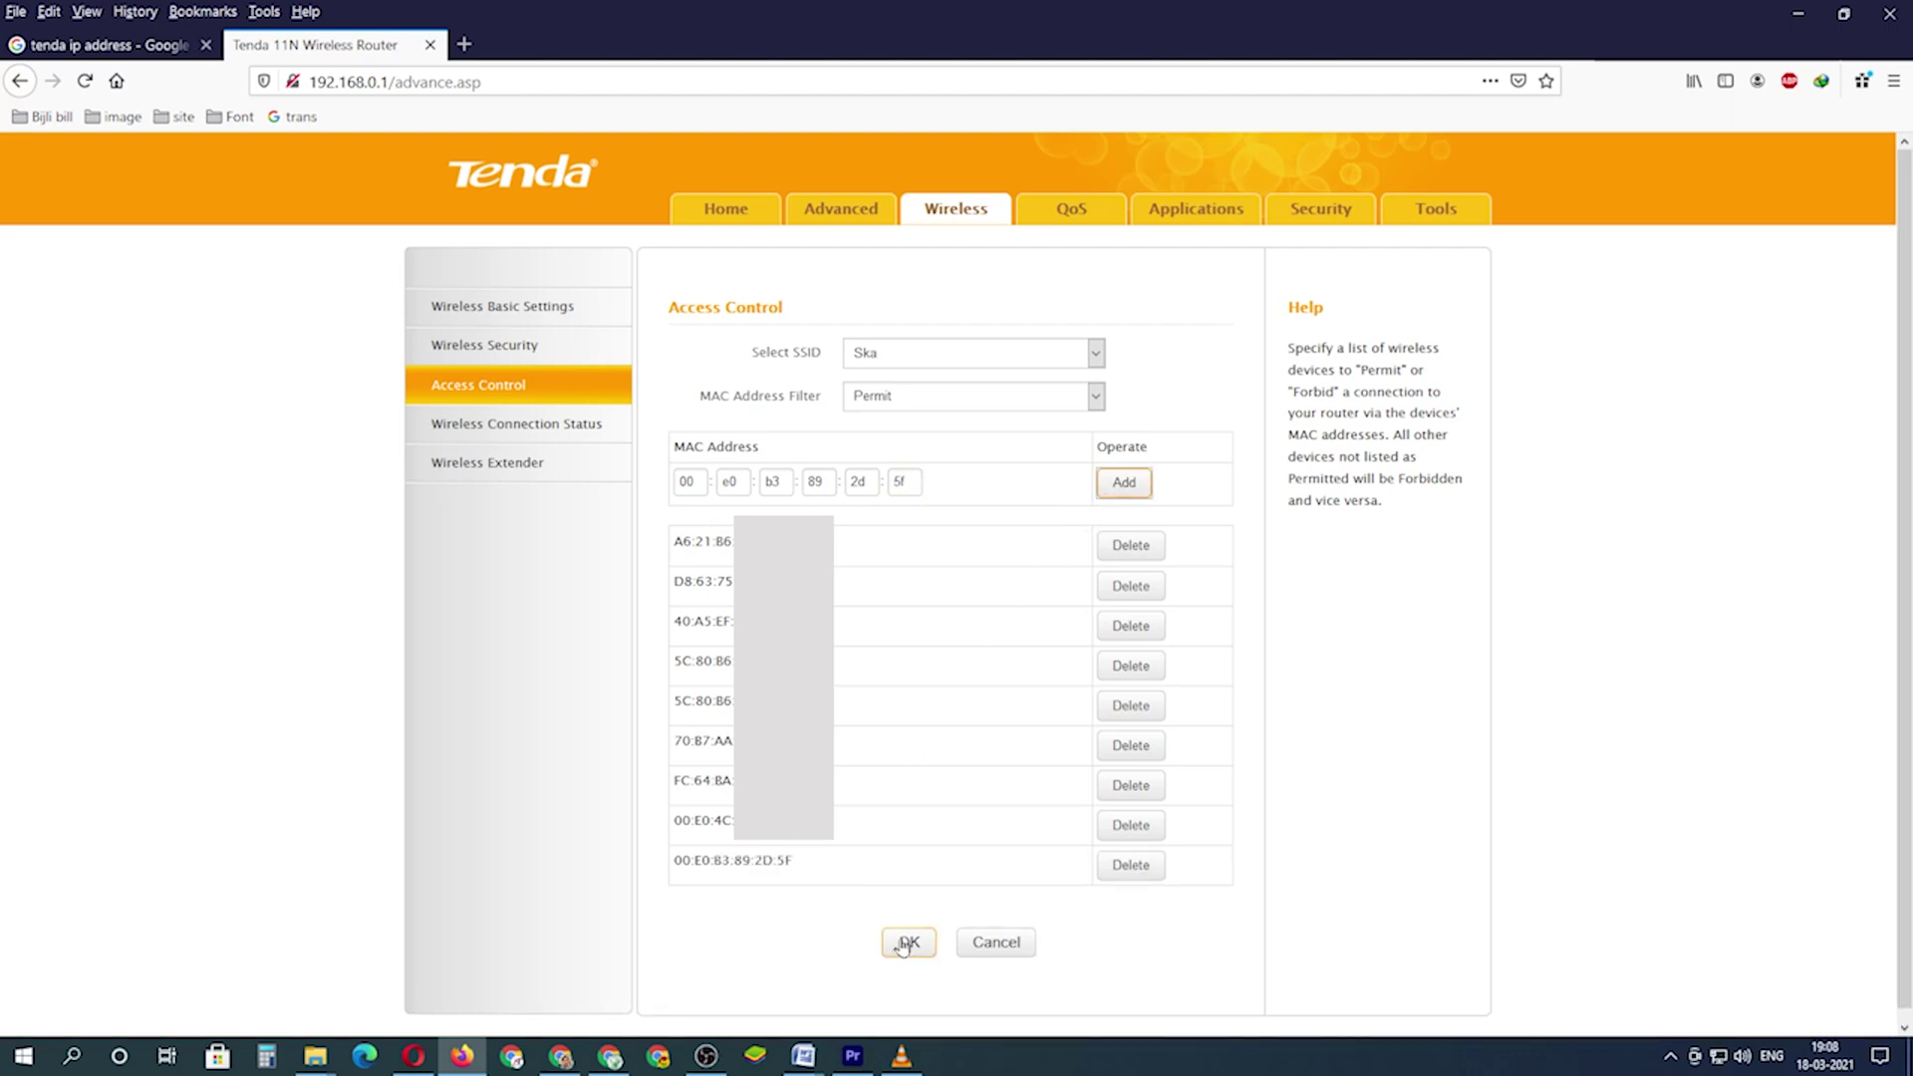
left_click(904, 944)
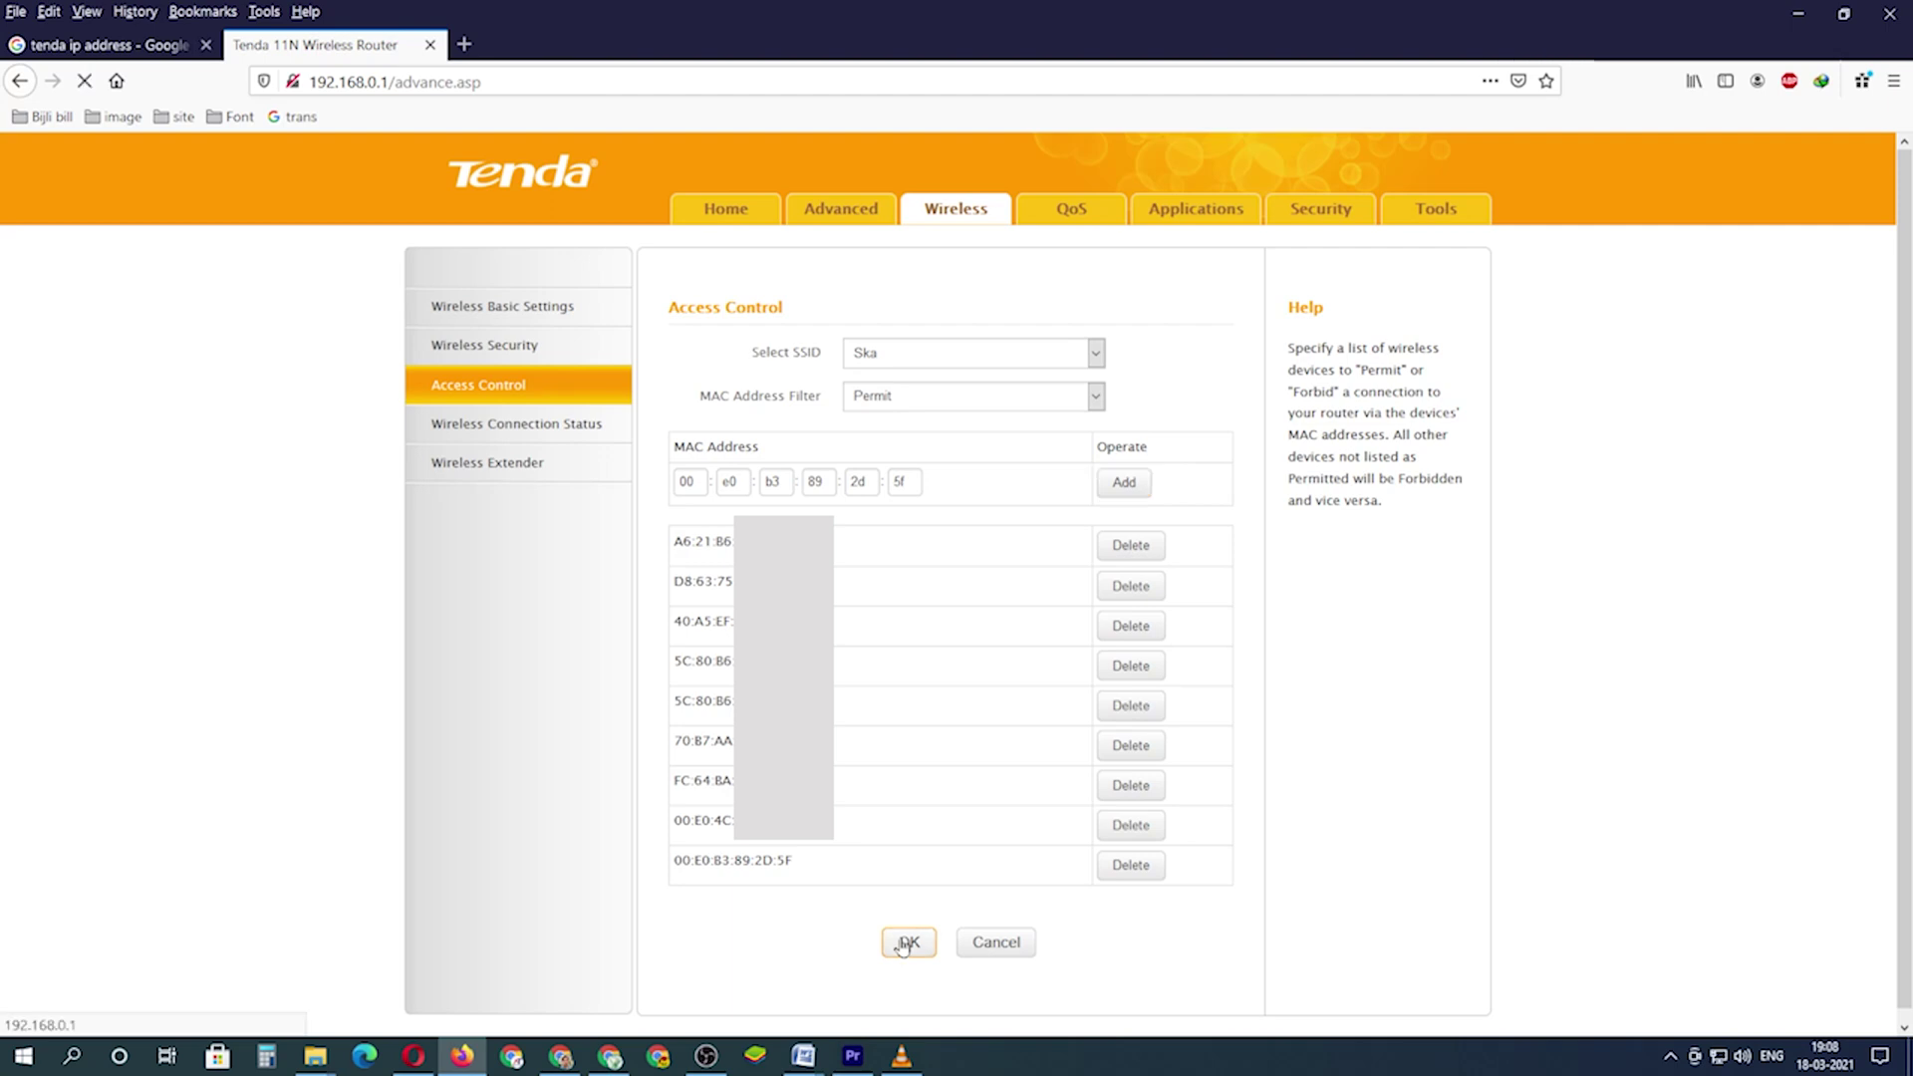